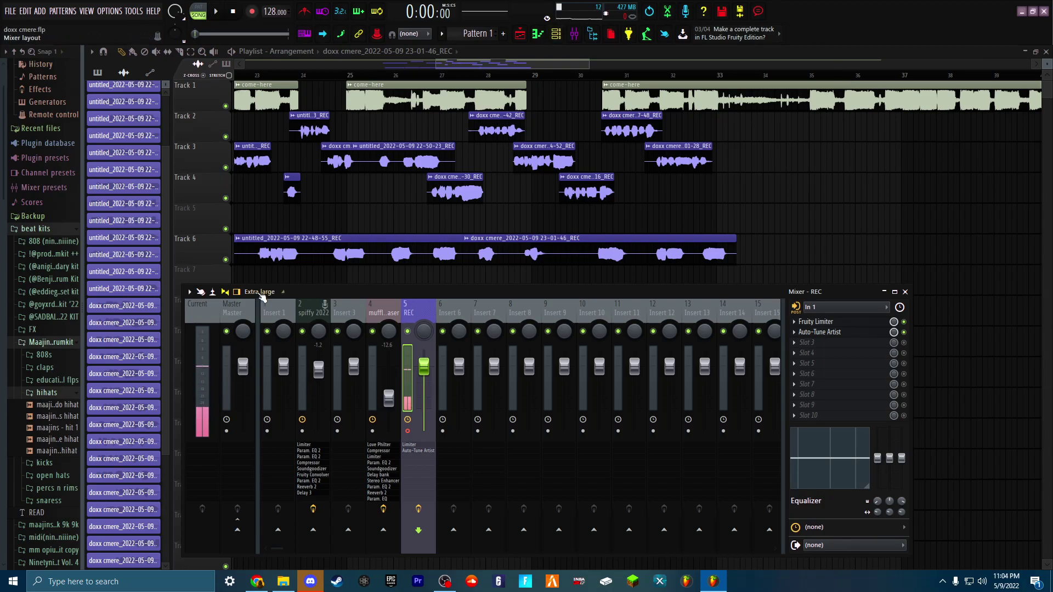
# Select the Master strip, then the REC insert to show its Fruity Limiter and Auto-Tune Artist chain
pyautogui.click(242, 309)
pyautogui.click(423, 312)
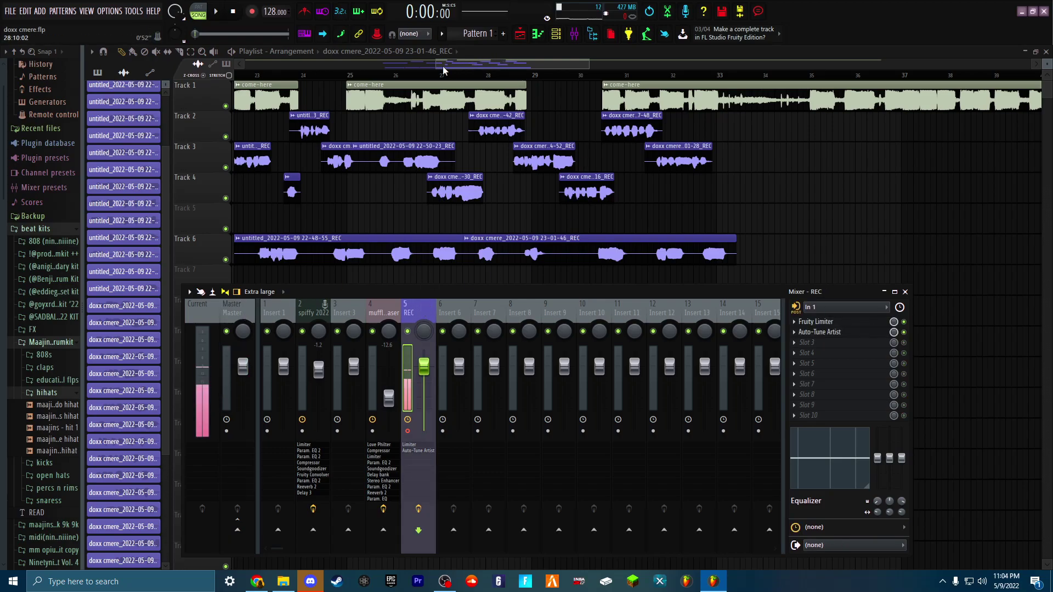
# Zoom out the timeline, check the spiffy 2022 and REC insert chains, and shift the mixer right
pyautogui.press('F9')
pyautogui.moveTo(436, 64); pyautogui.dragTo(389, 68)
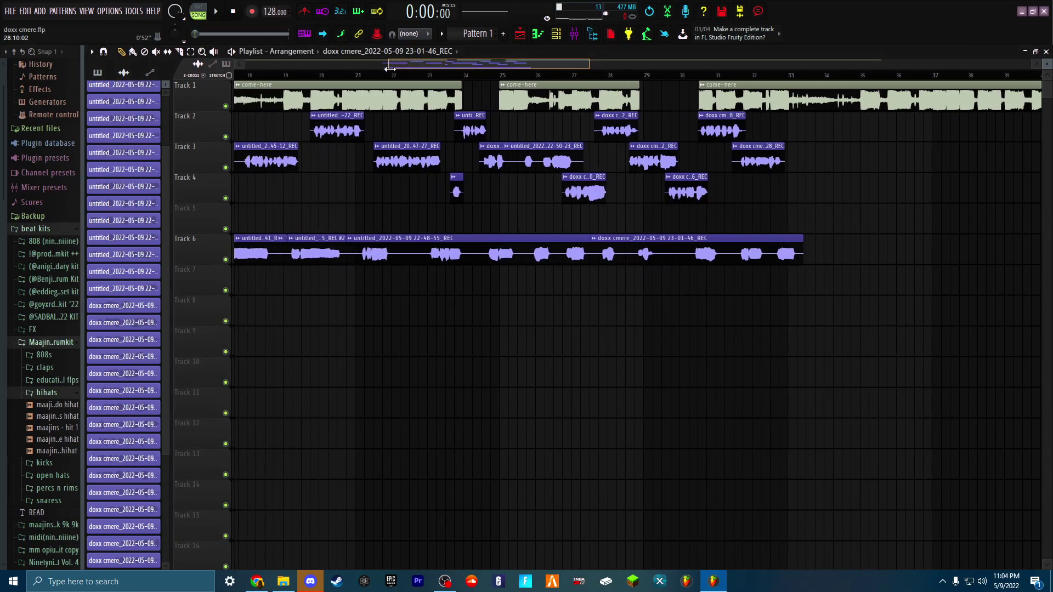
pyautogui.click(574, 33)
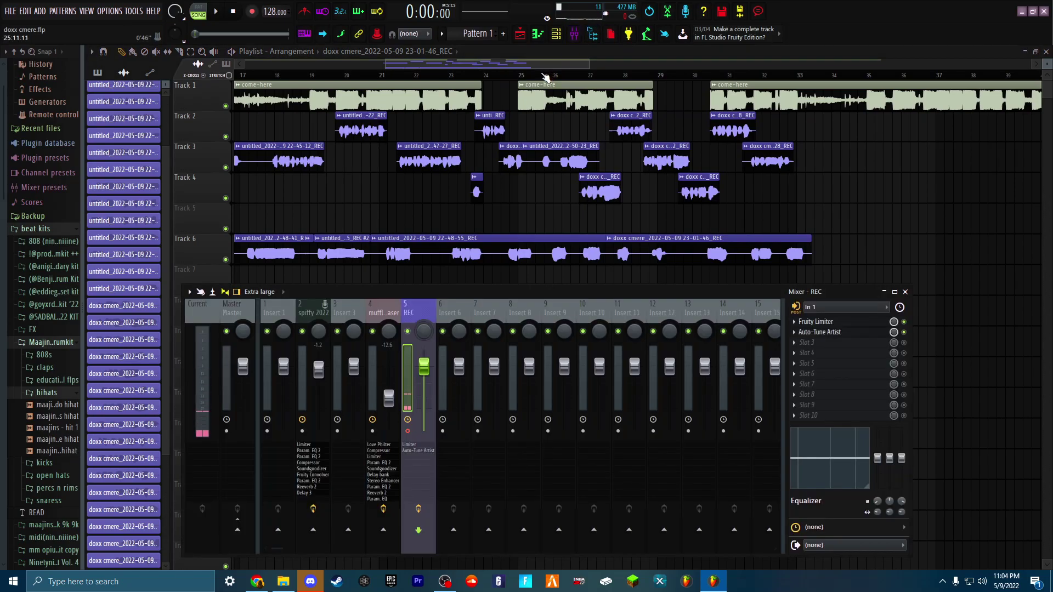
pyautogui.click(313, 312)
pyautogui.click(417, 314)
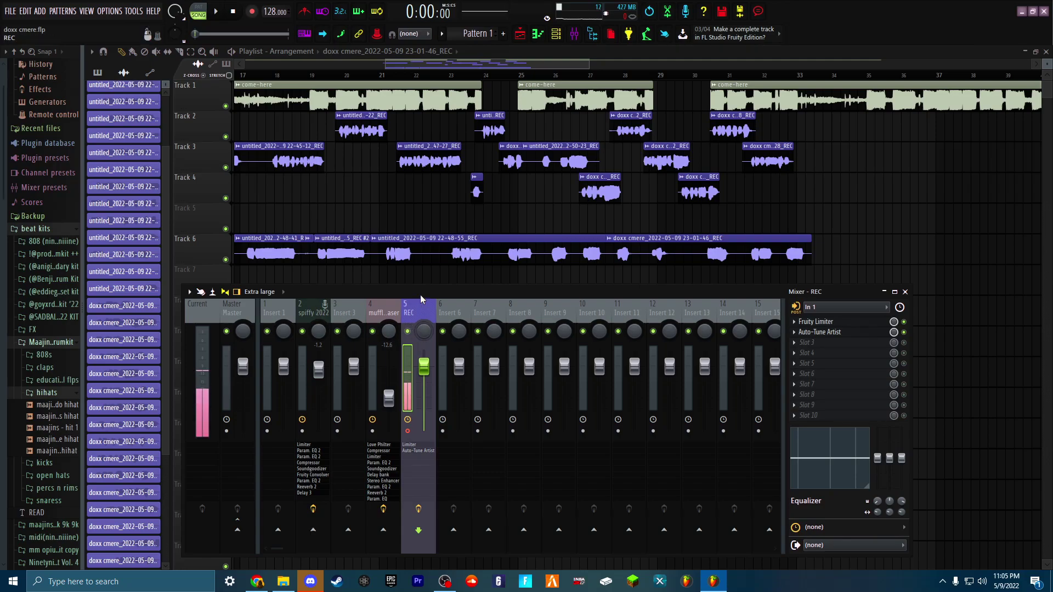
pyautogui.moveTo(420, 296); pyautogui.dragTo(491, 286)
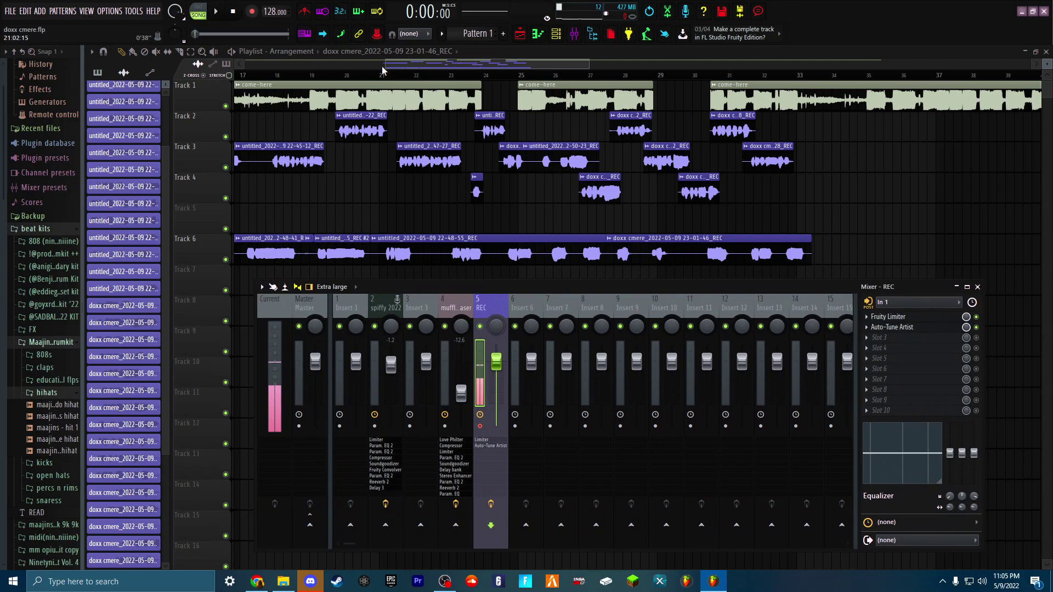
# Show bars 14–39 of the arrangement and place the song position at about bar 16
pyautogui.moveTo(383, 66); pyautogui.dragTo(360, 65)
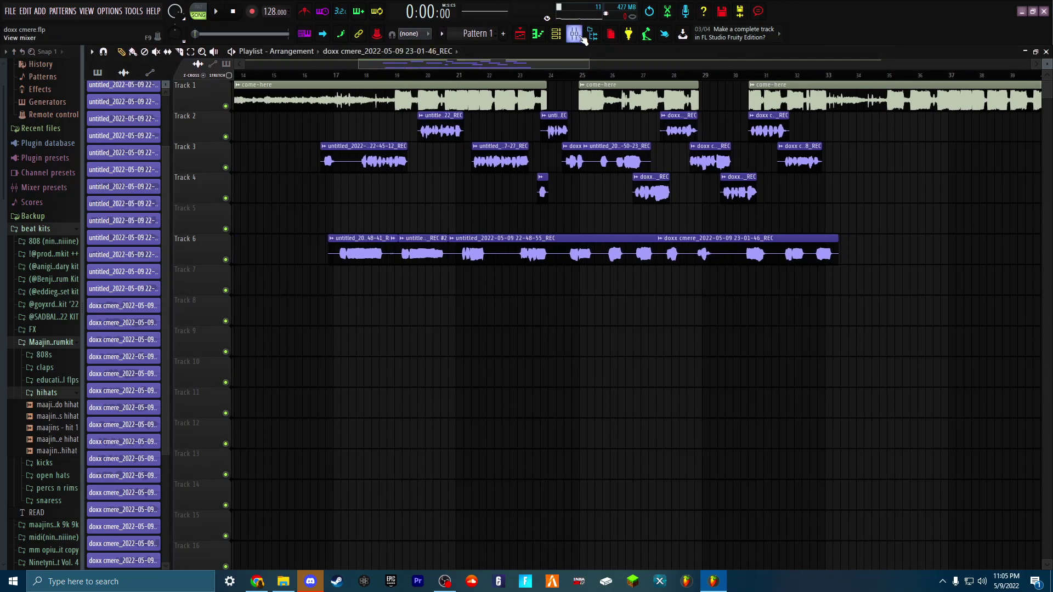
pyautogui.click(371, 75)
pyautogui.click(307, 75)
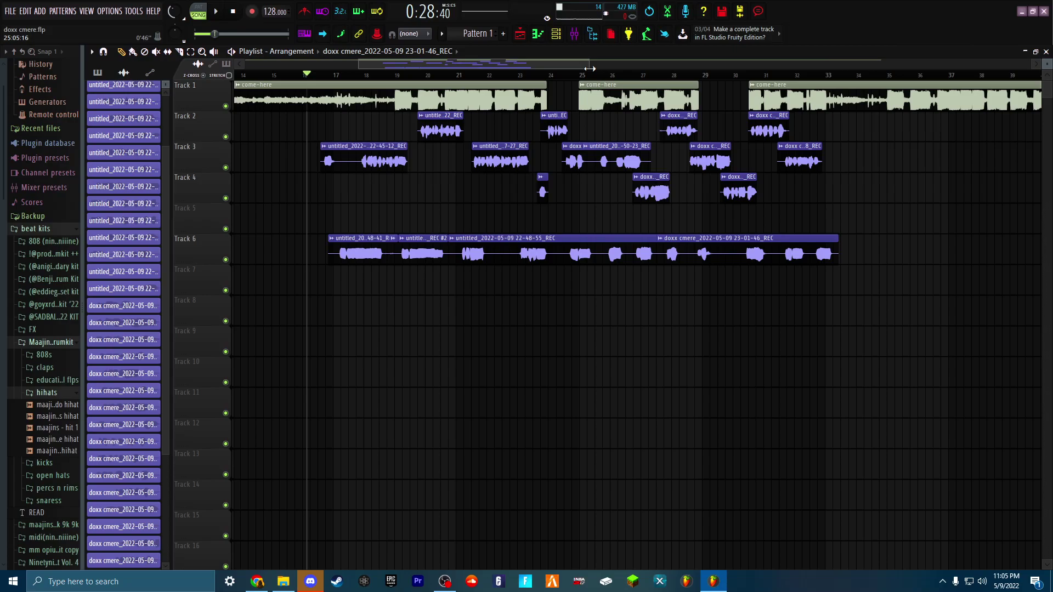
pyautogui.moveTo(589, 69); pyautogui.dragTo(562, 67)
pyautogui.moveTo(332, 75)
pyautogui.mouseDown()
pyautogui.moveTo(389, 75)
pyautogui.moveTo(338, 82)
pyautogui.mouseUp()
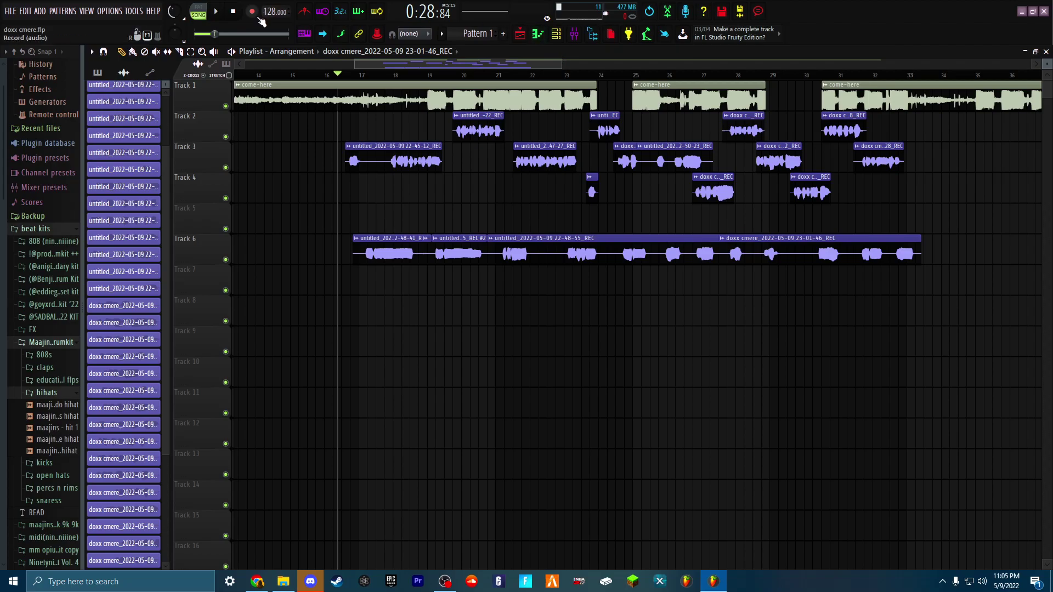
# Play from bar 16, briefly check the Track 6 clip's settings, and pause at 1:00:73
pyautogui.click(217, 15)
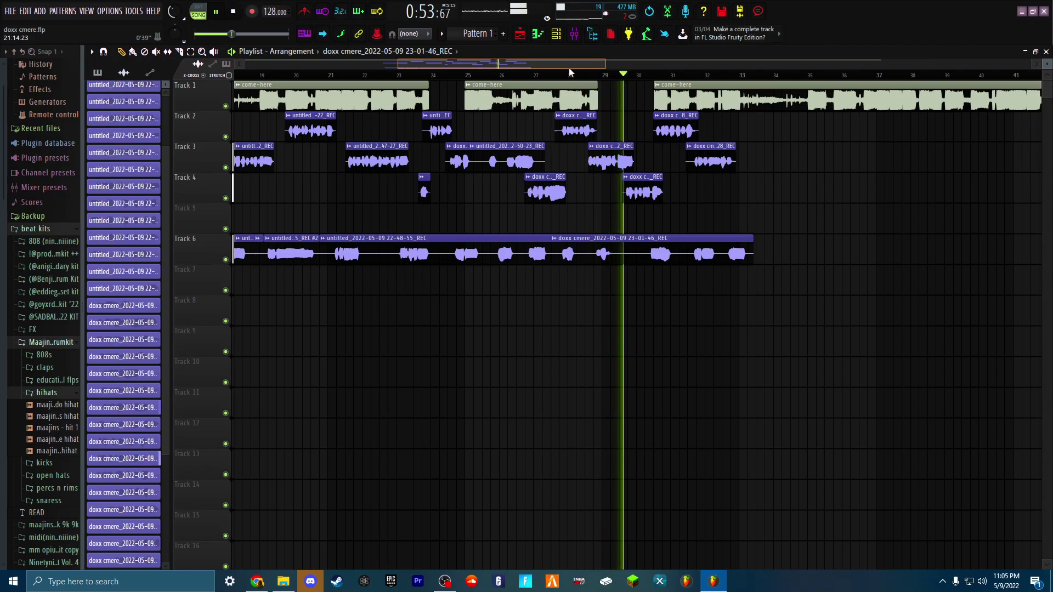
pyautogui.doubleClick(503, 241)
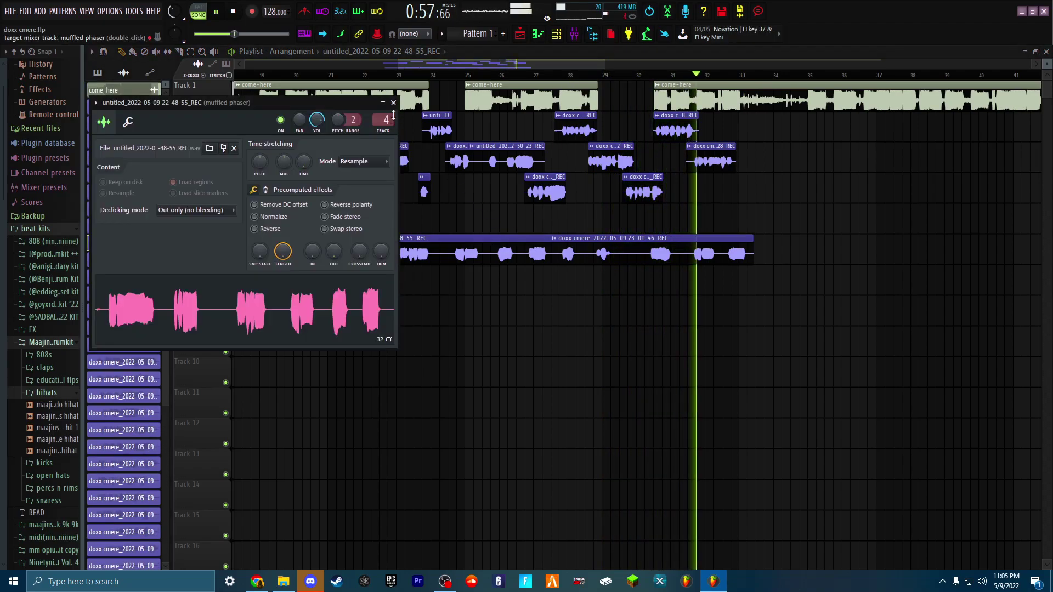
pyautogui.click(548, 94)
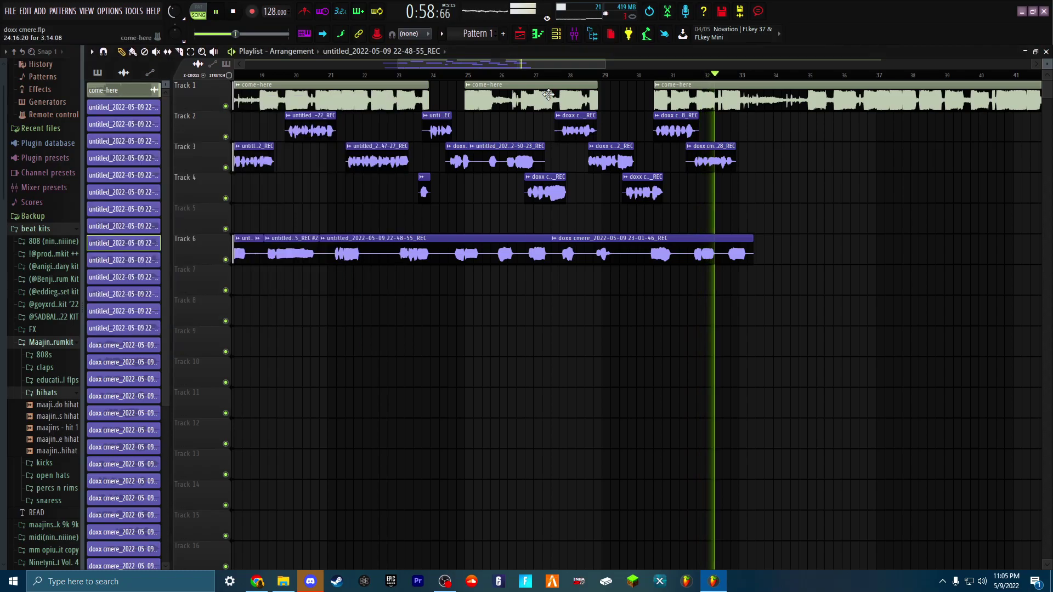
pyautogui.click(218, 17)
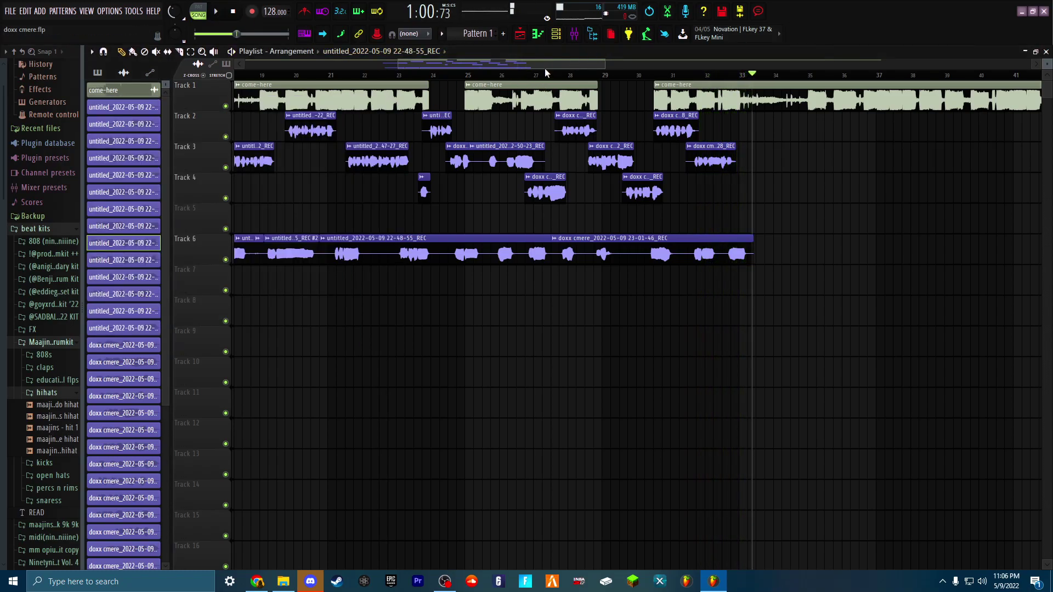
pyautogui.hscroll(-4, 545, 68)
# Bring the mixer back, reposition it, and select the Master track strip
pyautogui.click(573, 35)
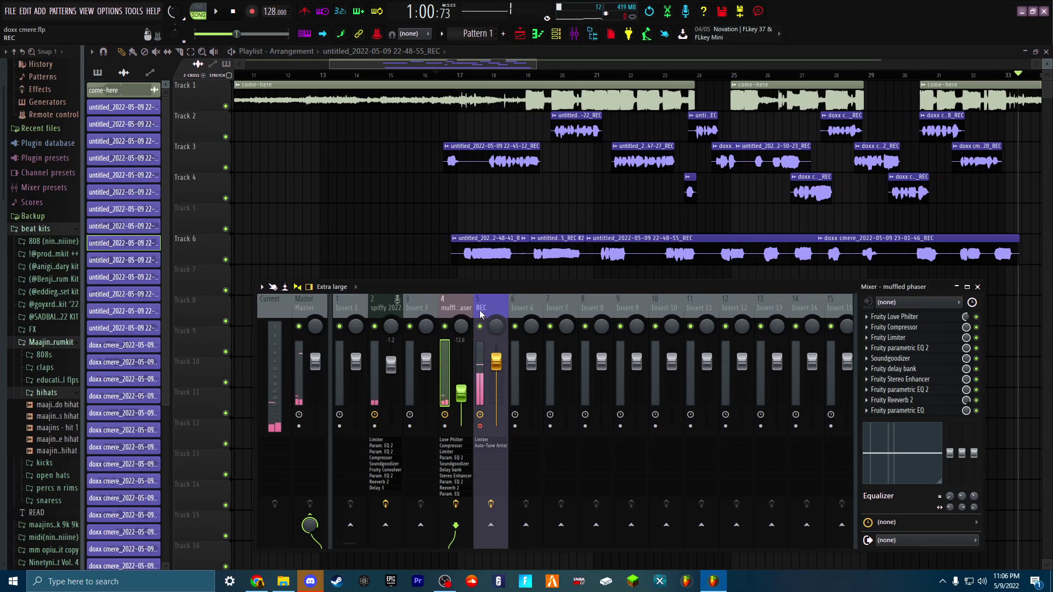
pyautogui.moveTo(469, 292); pyautogui.dragTo(556, 260)
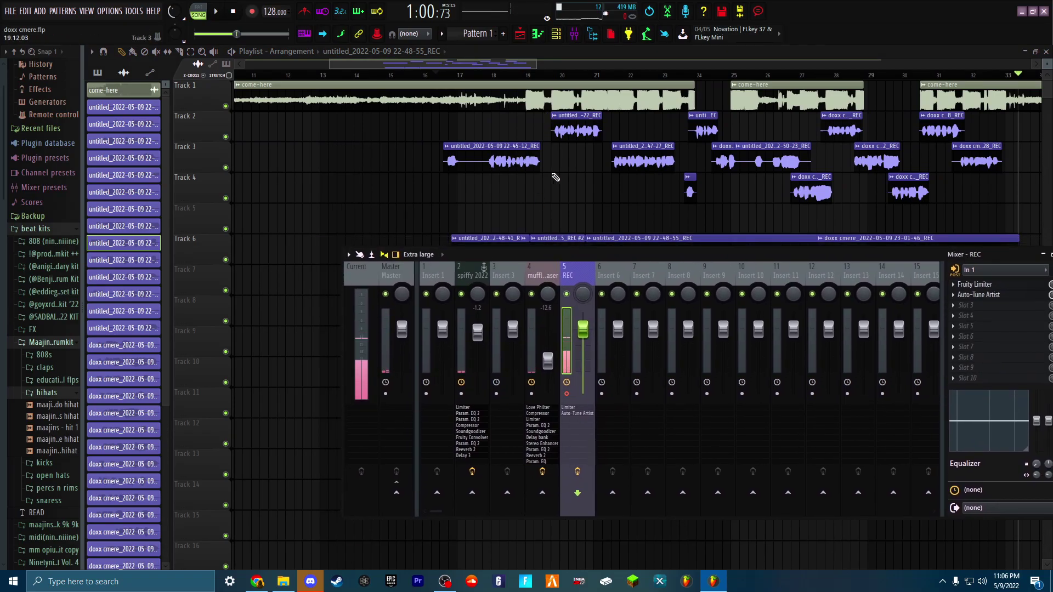
pyautogui.click(481, 275)
pyautogui.click(396, 275)
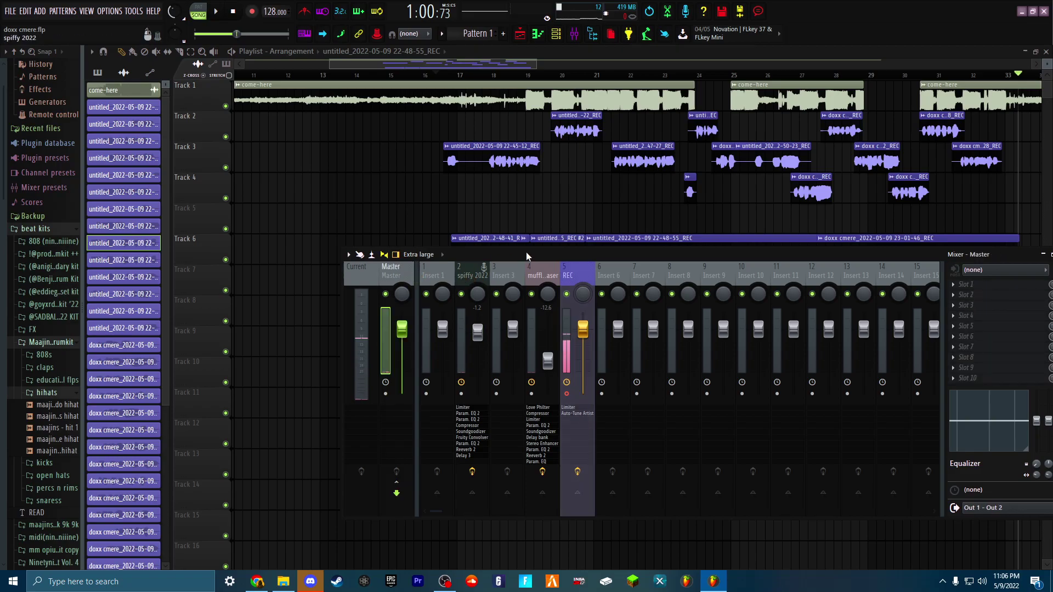
pyautogui.moveTo(525, 252); pyautogui.dragTo(421, 201)
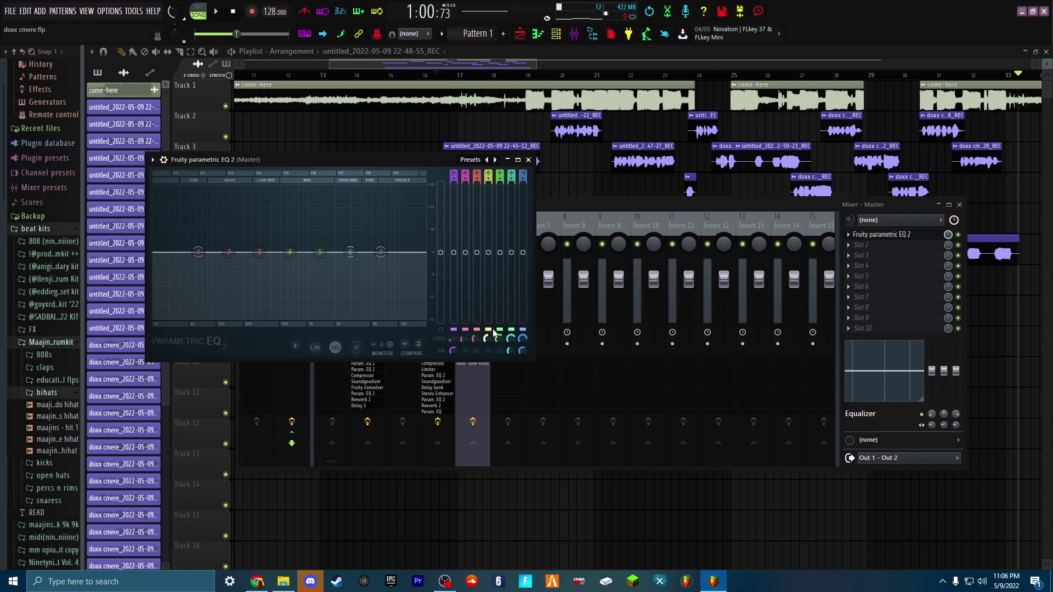
# Open the Master's Parametric EQ 2 and move it so Master's effect slots stay visible
pyautogui.moveTo(420, 161); pyautogui.dragTo(828, 230)
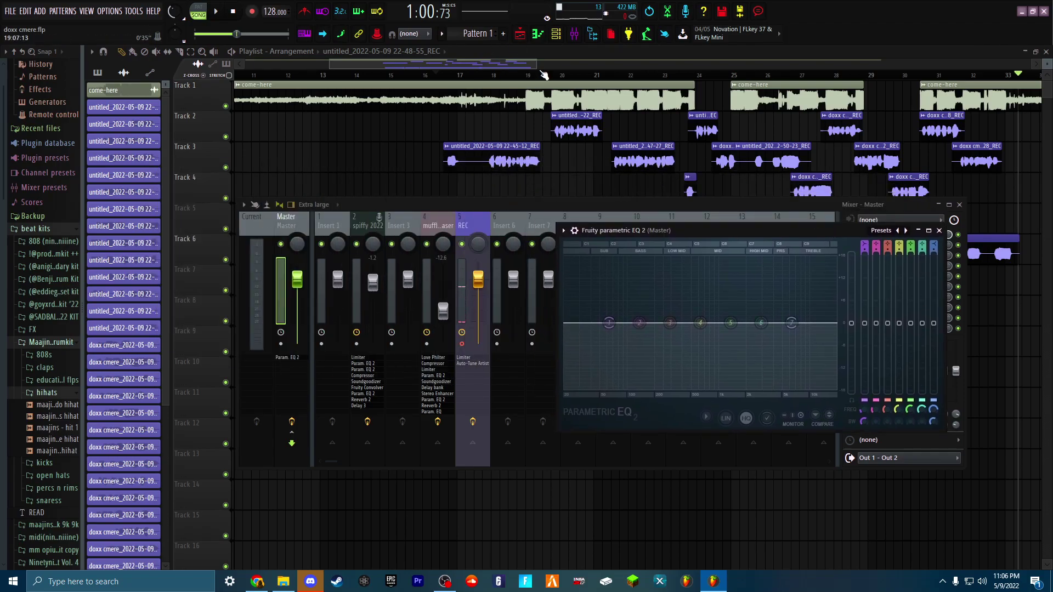
pyautogui.moveTo(536, 64); pyautogui.dragTo(570, 65)
pyautogui.click(574, 34)
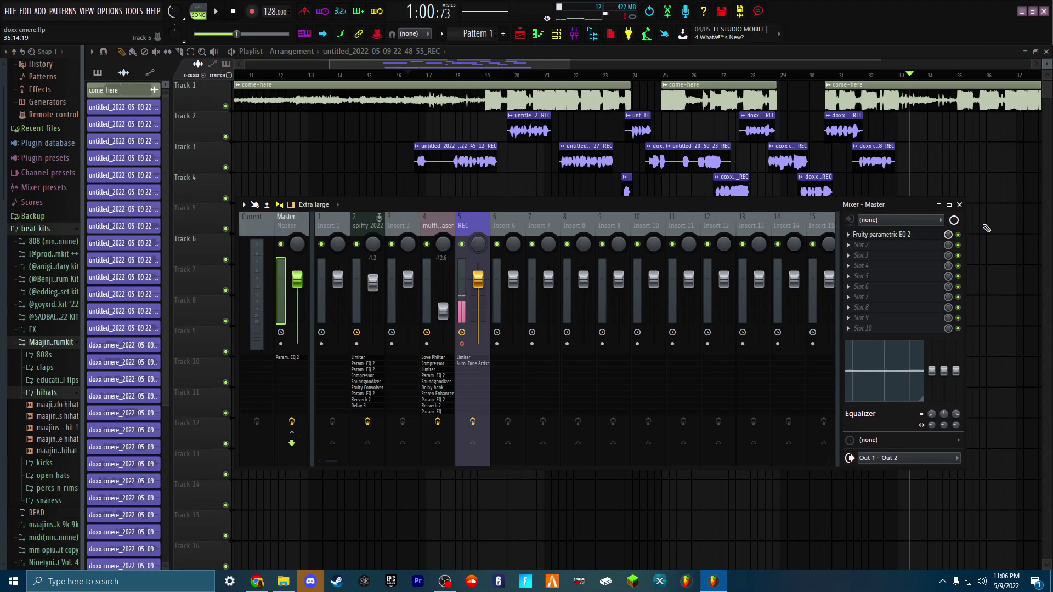
pyautogui.click(906, 235)
pyautogui.moveTo(764, 234); pyautogui.dragTo(706, 206)
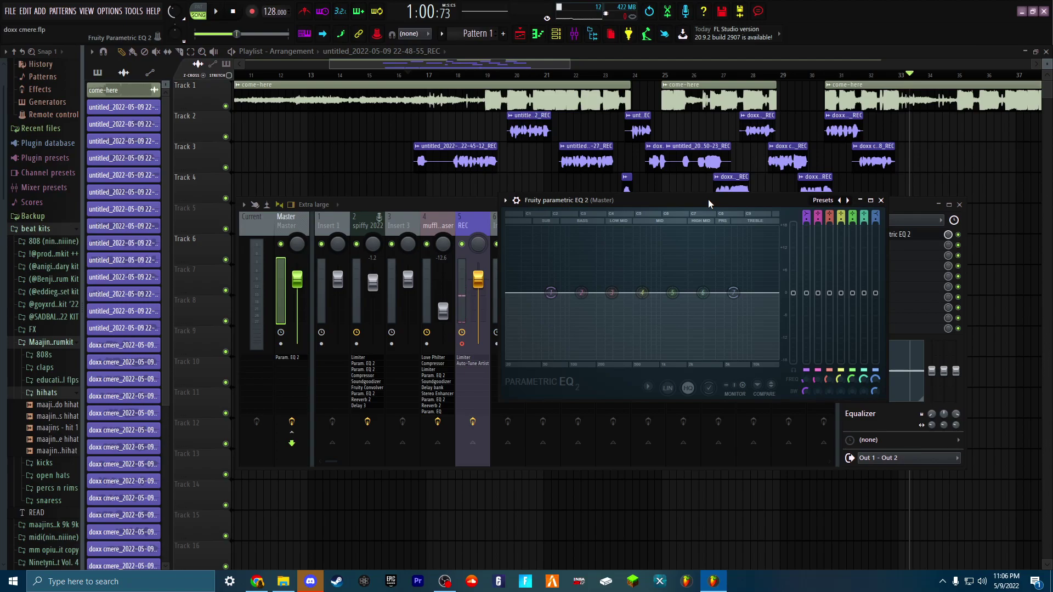
pyautogui.moveTo(720, 198); pyautogui.dragTo(674, 187)
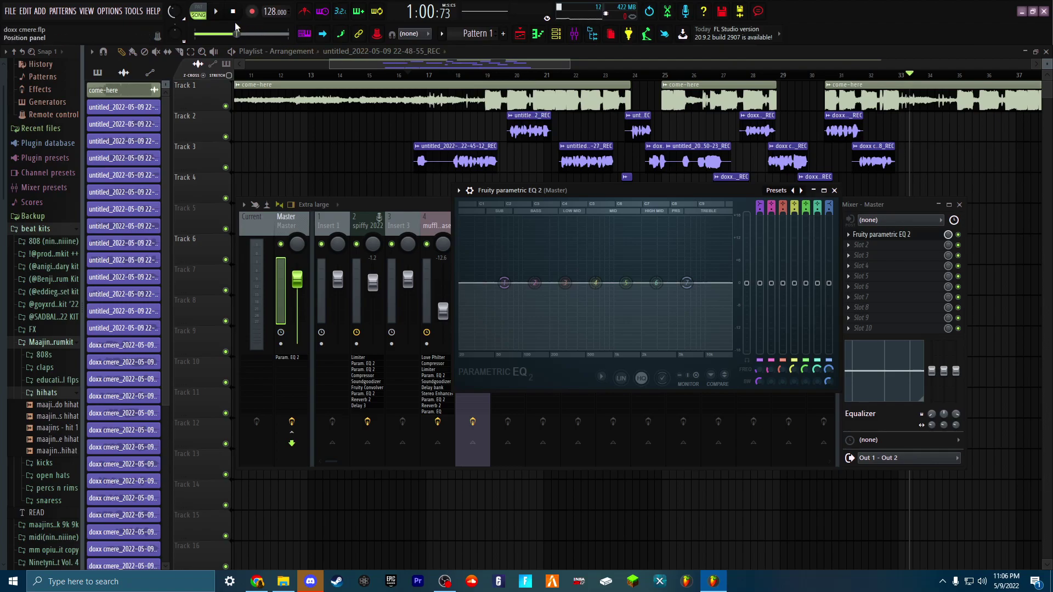
# Rewind the song position to 0:28:12 and reopen the Master's Parametric EQ 2
pyautogui.moveTo(237, 34); pyautogui.dragTo(214, 33)
pyautogui.click(574, 33)
pyautogui.click(572, 34)
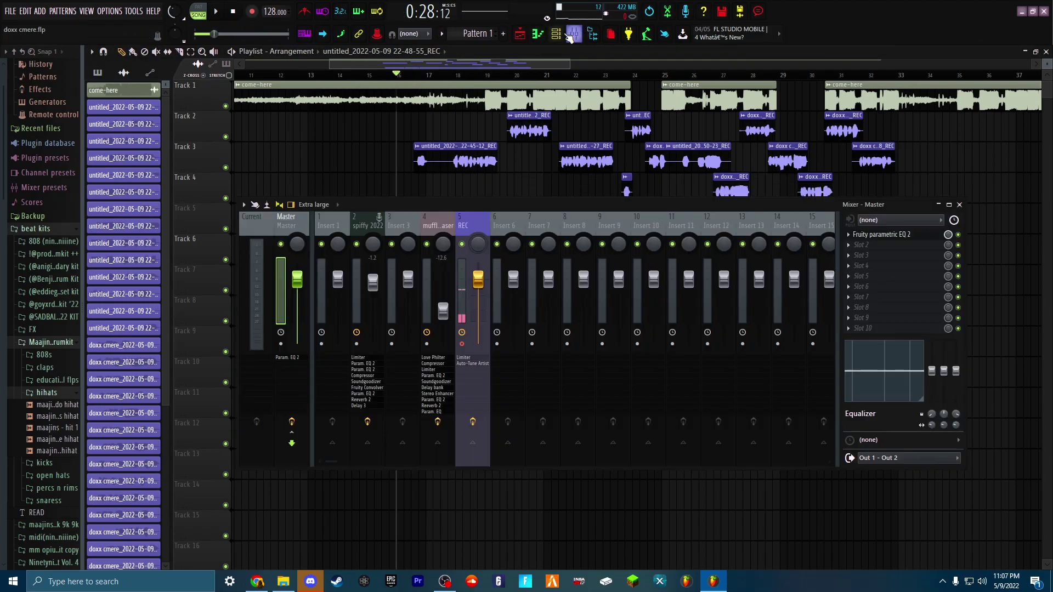
pyautogui.click(882, 235)
# While playing, peak EQ band 5 narrowly and flatten band 3 near 425 Hz, then pause
pyautogui.click(216, 11)
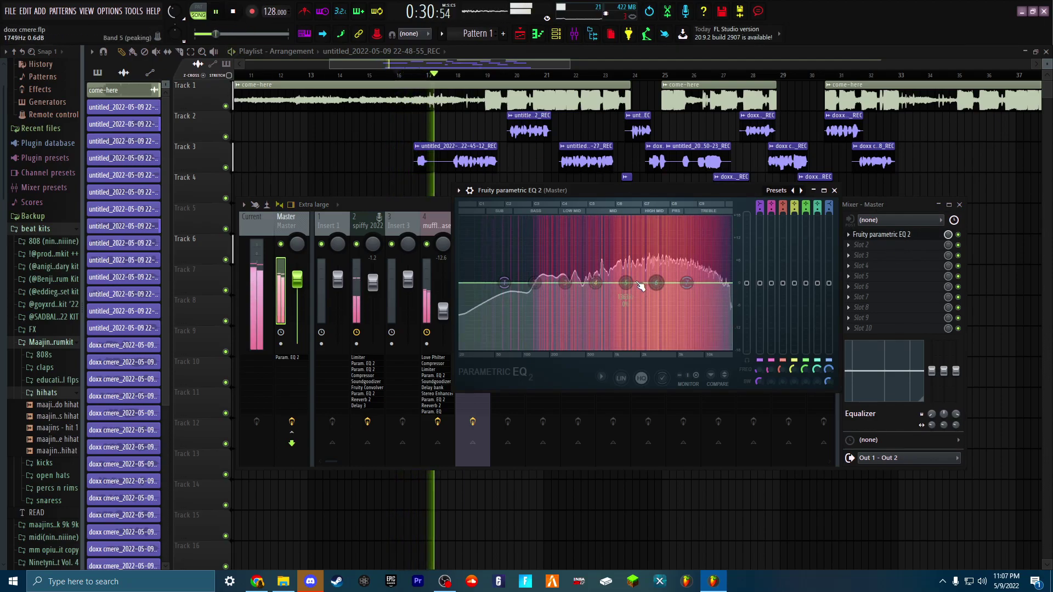
pyautogui.moveTo(641, 286); pyautogui.dragTo(661, 293)
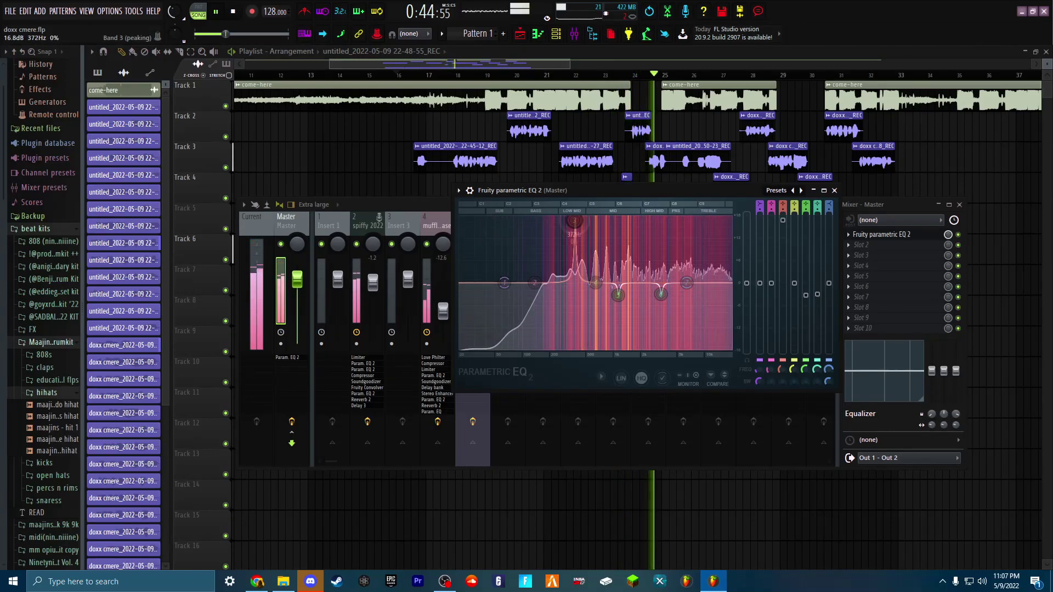
pyautogui.moveTo(574, 221); pyautogui.dragTo(597, 290)
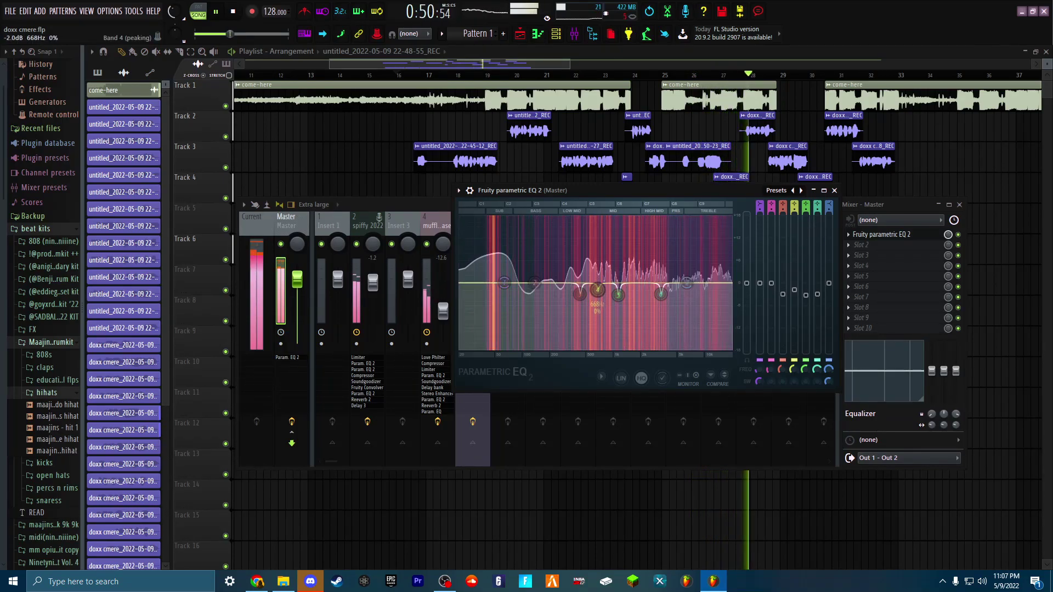
pyautogui.click(222, 11)
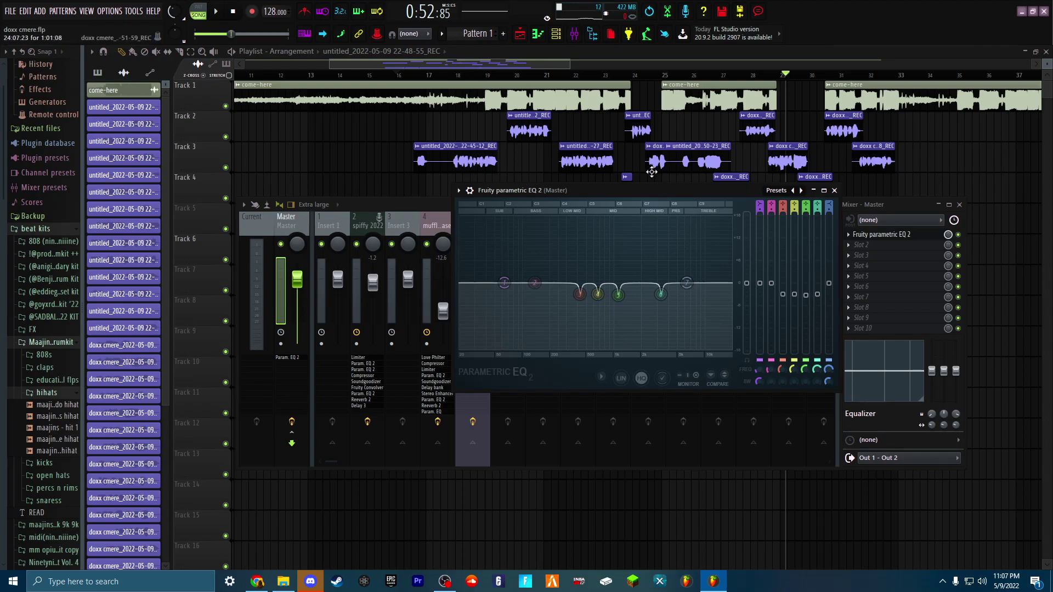
pyautogui.moveTo(611, 189); pyautogui.dragTo(568, 180)
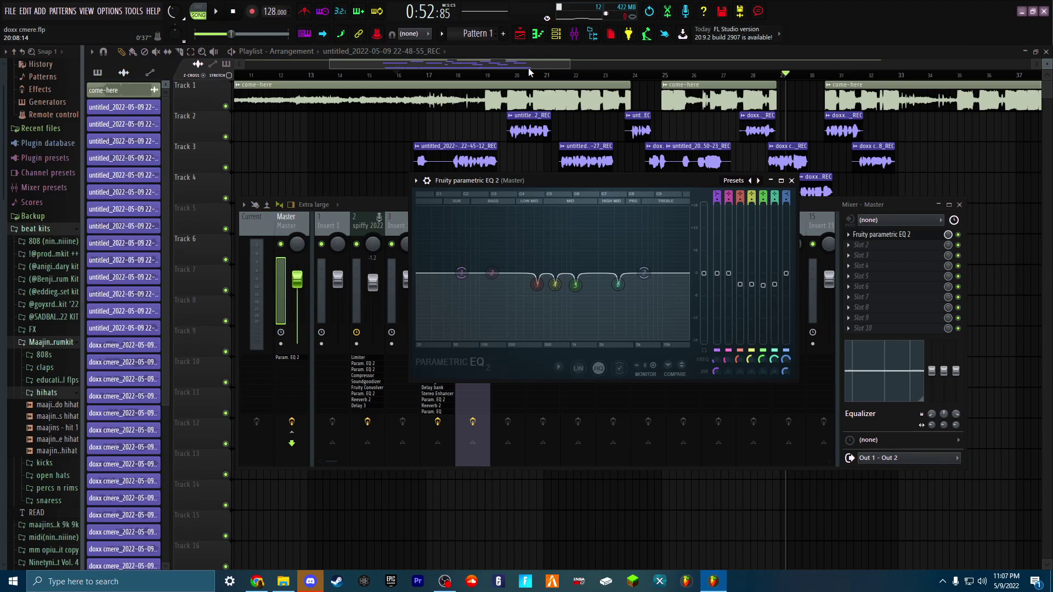
# Lower EQ band 1 to 32 Hz, then play briefly from around bar 19
pyautogui.moveTo(462, 274); pyautogui.dragTo(435, 271)
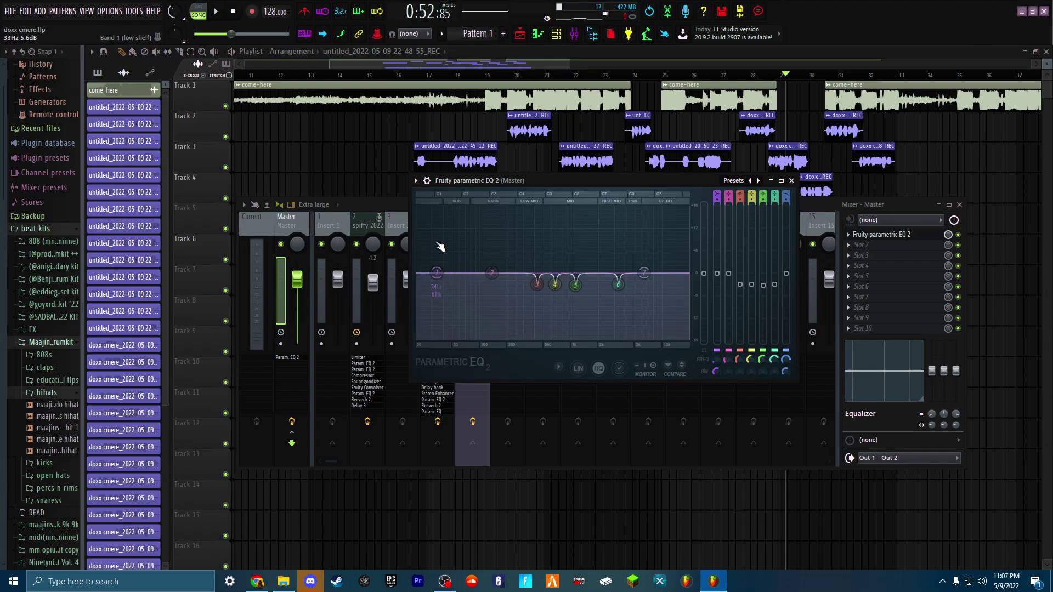
pyautogui.click(484, 77)
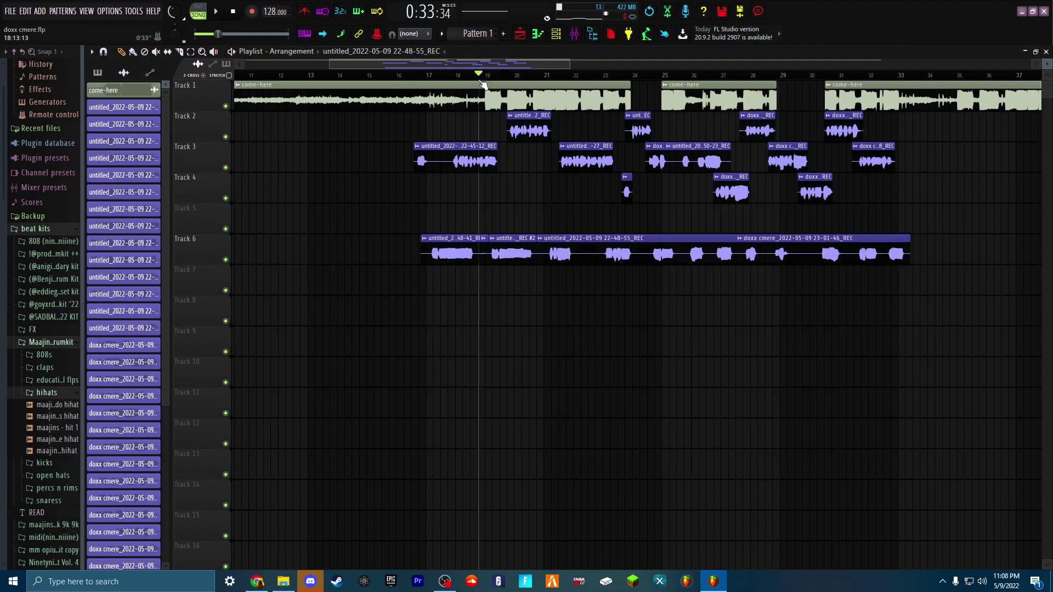
pyautogui.click(216, 11)
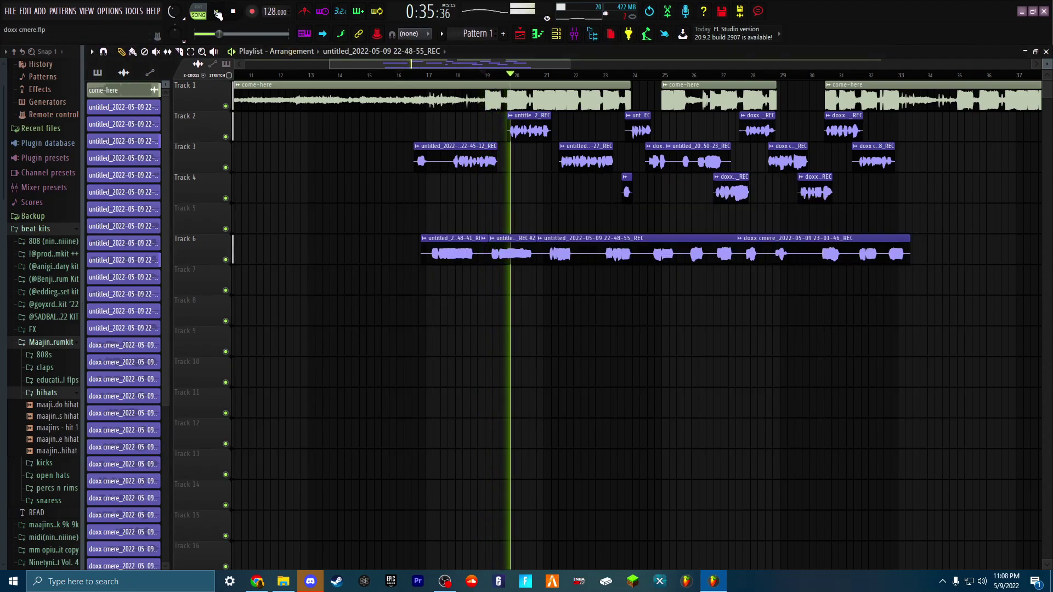
pyautogui.click(217, 11)
# Reopen the mixer, check the Master's Parametric EQ 2 settings, and close the EQ window
pyautogui.click(574, 33)
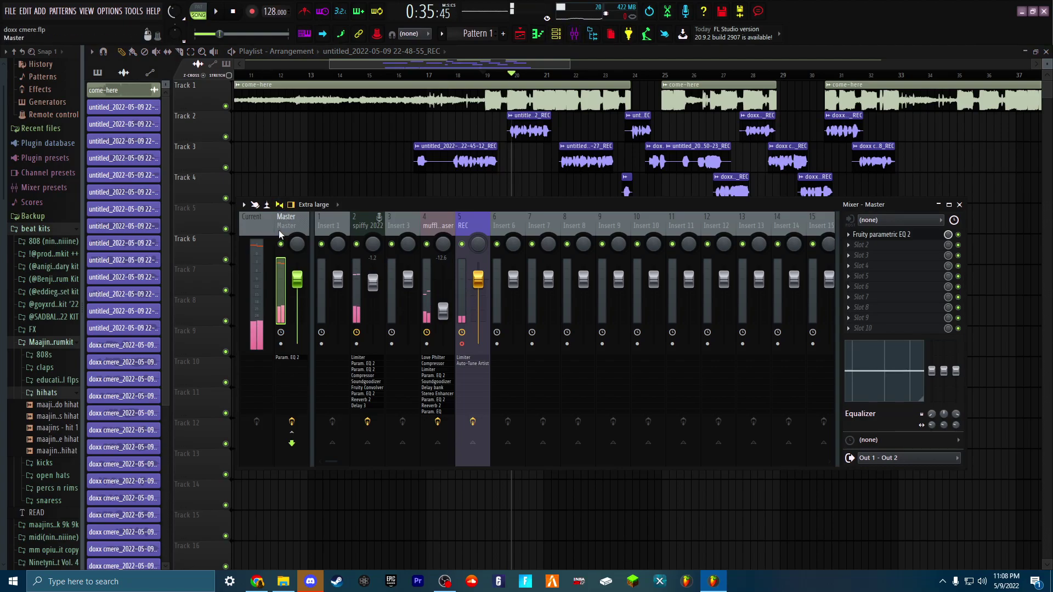
pyautogui.click(873, 235)
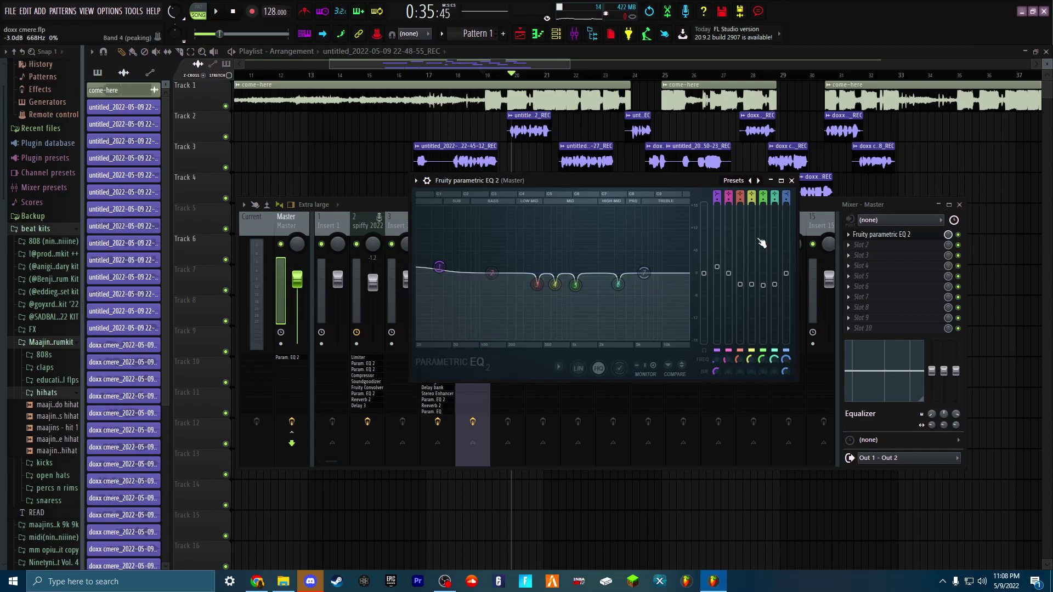
pyautogui.click(792, 181)
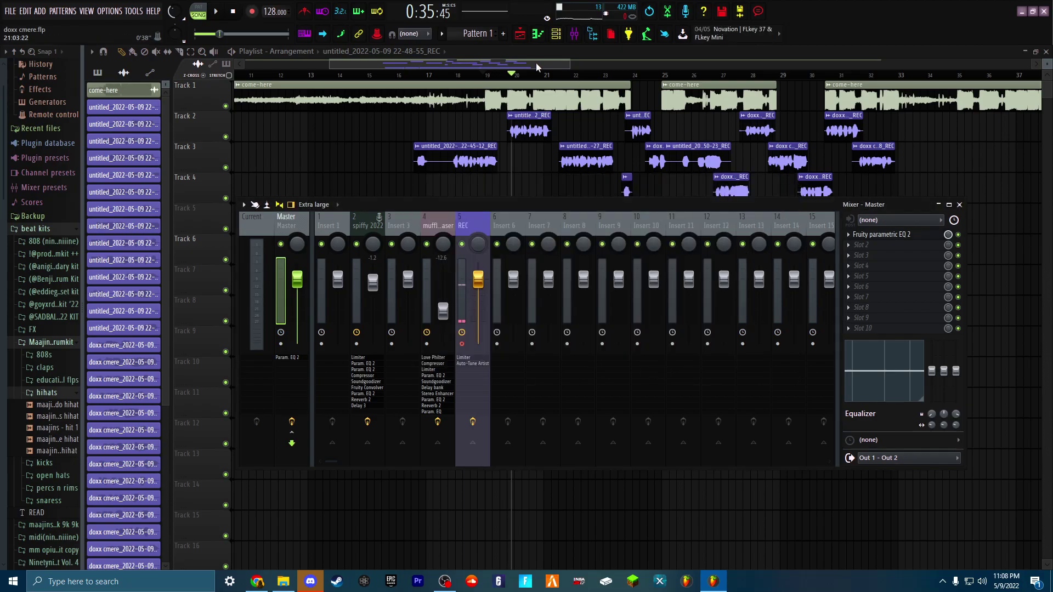
# Play from bar 18 with the mixer showing, pausing at 0:41:90
pyautogui.click(496, 72)
pyautogui.hscroll(-2, 496, 72)
pyautogui.moveTo(531, 77); pyautogui.dragTo(500, 77)
pyautogui.click(215, 11)
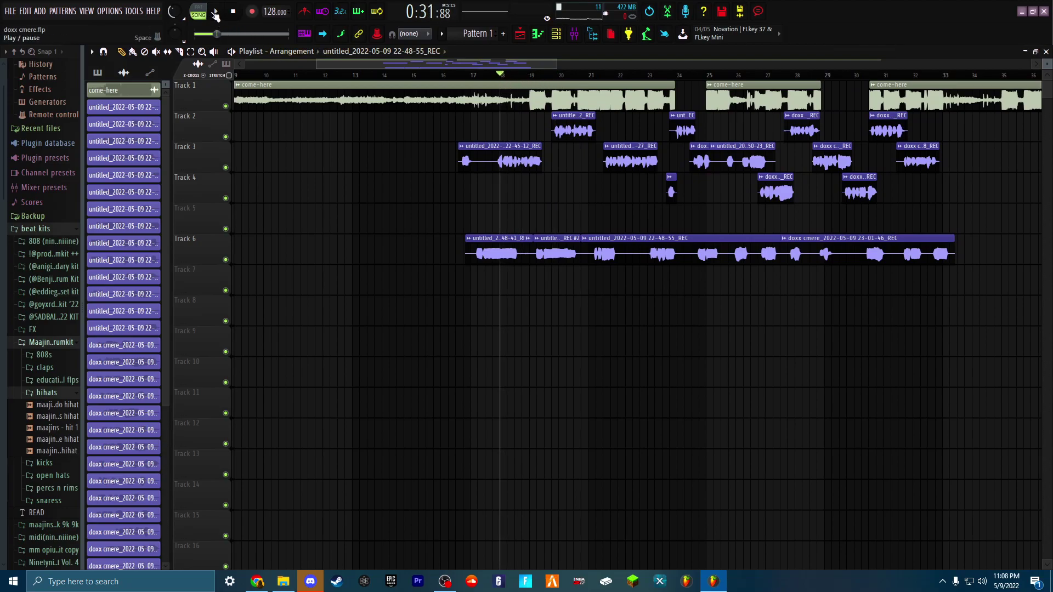
pyautogui.click(574, 38)
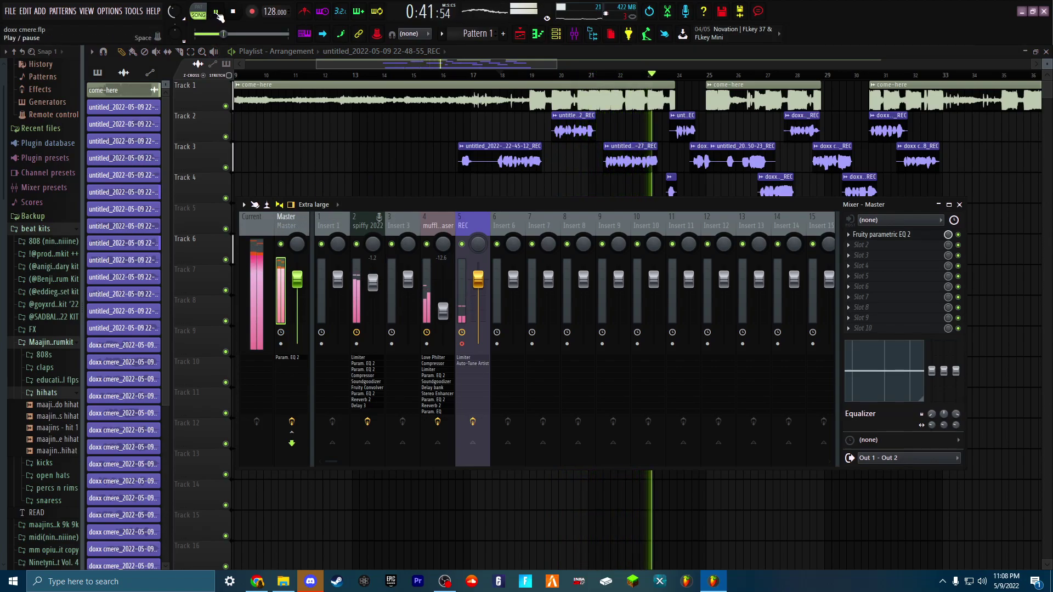
pyautogui.click(218, 12)
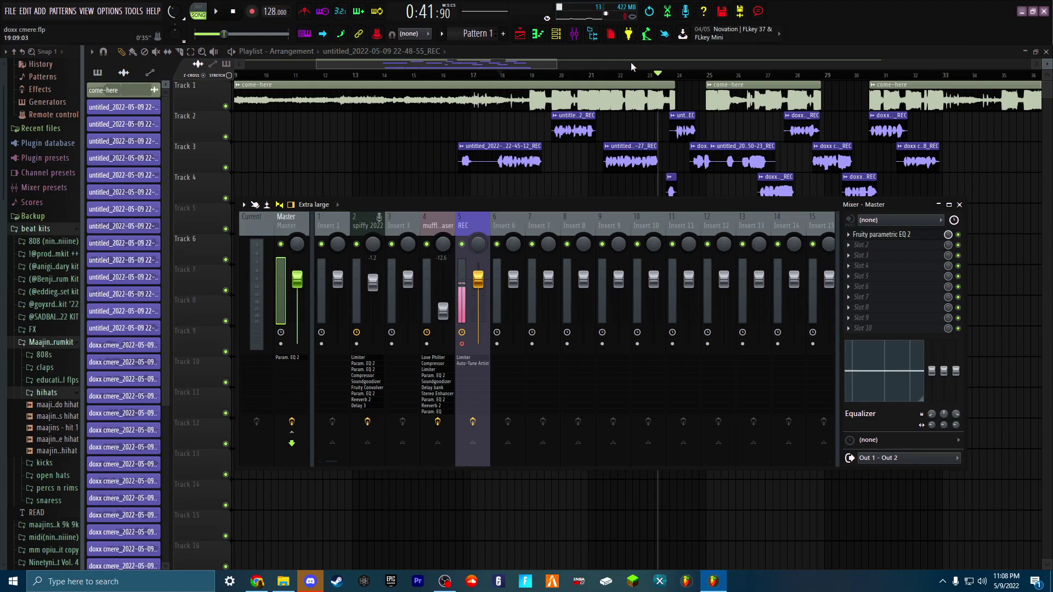
# Hide and reopen the mixer, then play the song and pause near bar 20
pyautogui.press('F9')
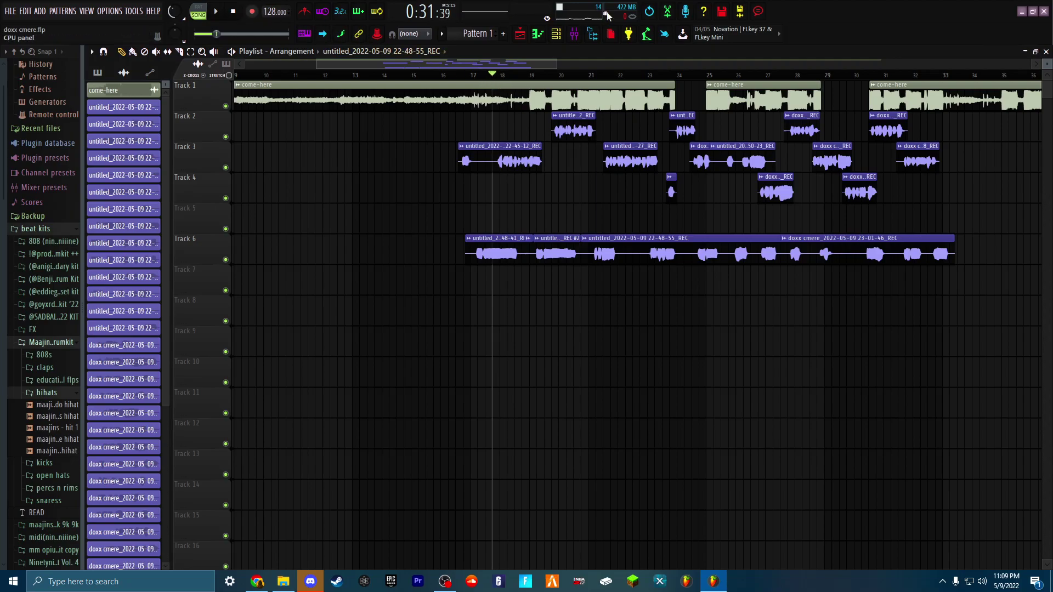
pyautogui.click(574, 33)
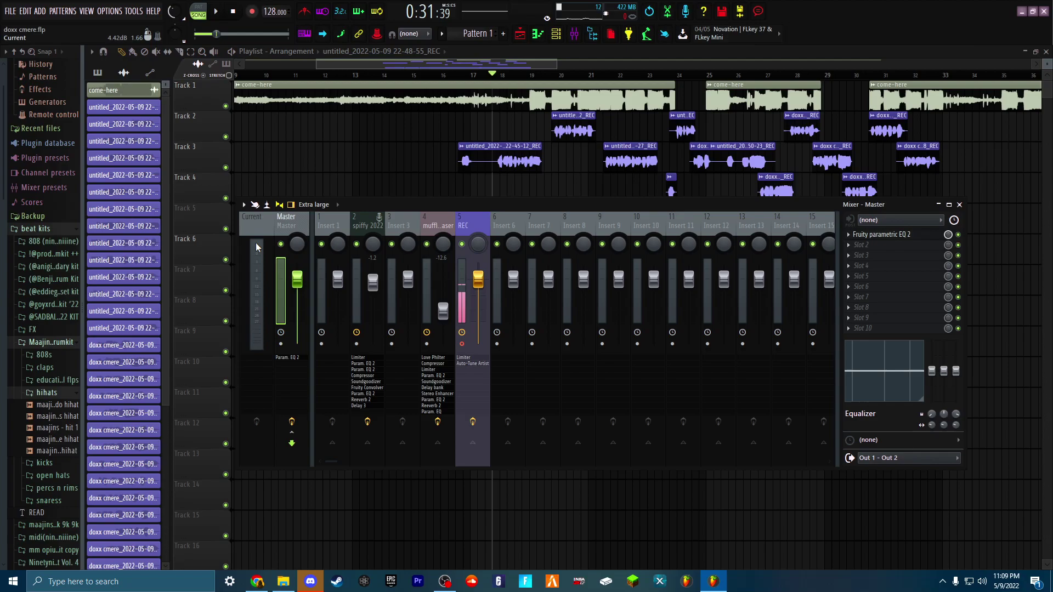
pyautogui.click(216, 11)
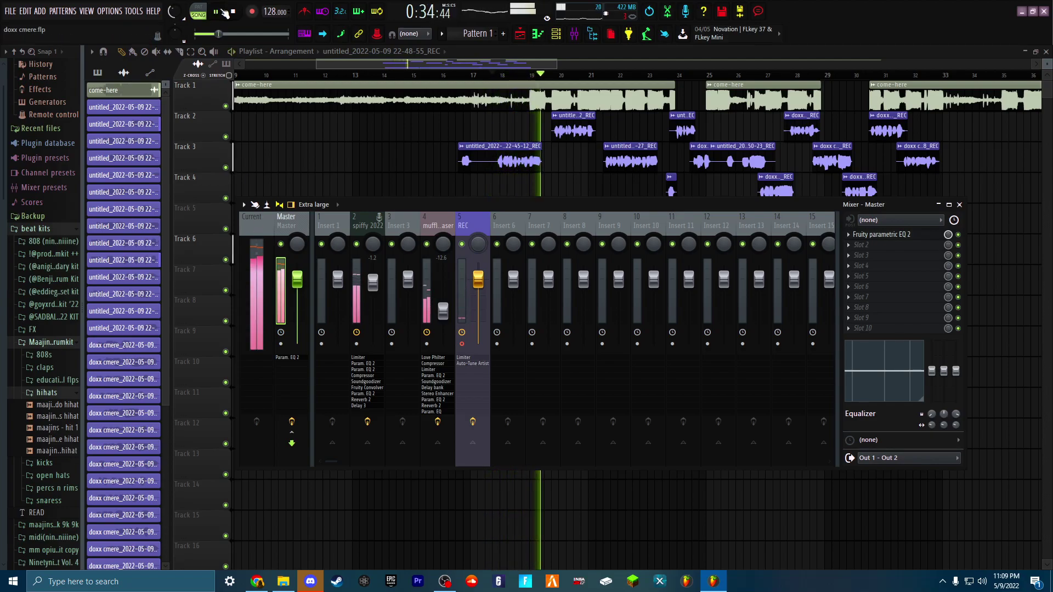
pyautogui.click(219, 11)
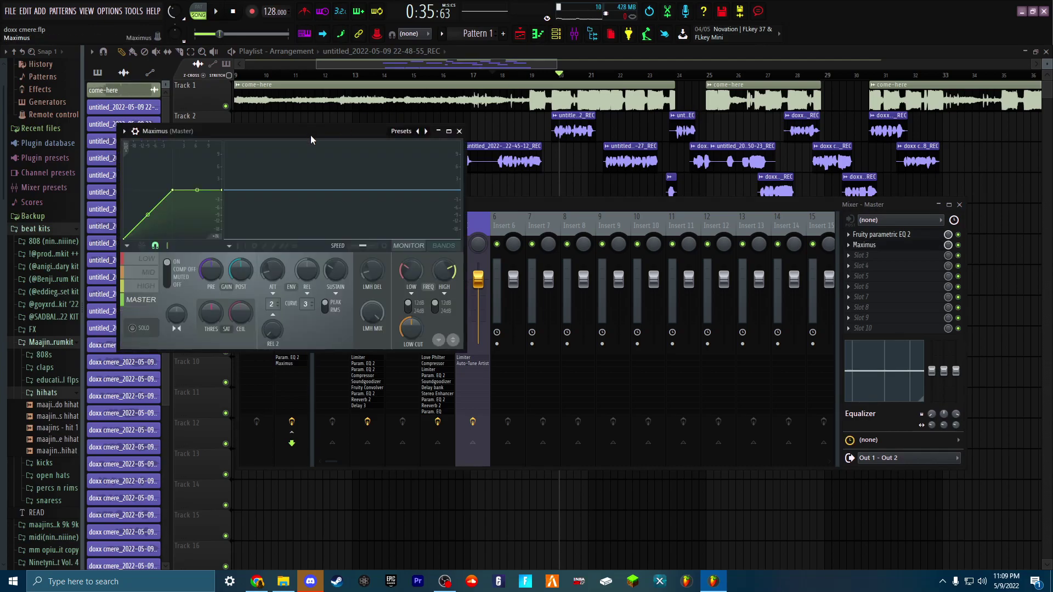
# Drag the Maximus window over the mixer strips and nudge it slightly upward
pyautogui.moveTo(310, 139); pyautogui.dragTo(630, 203)
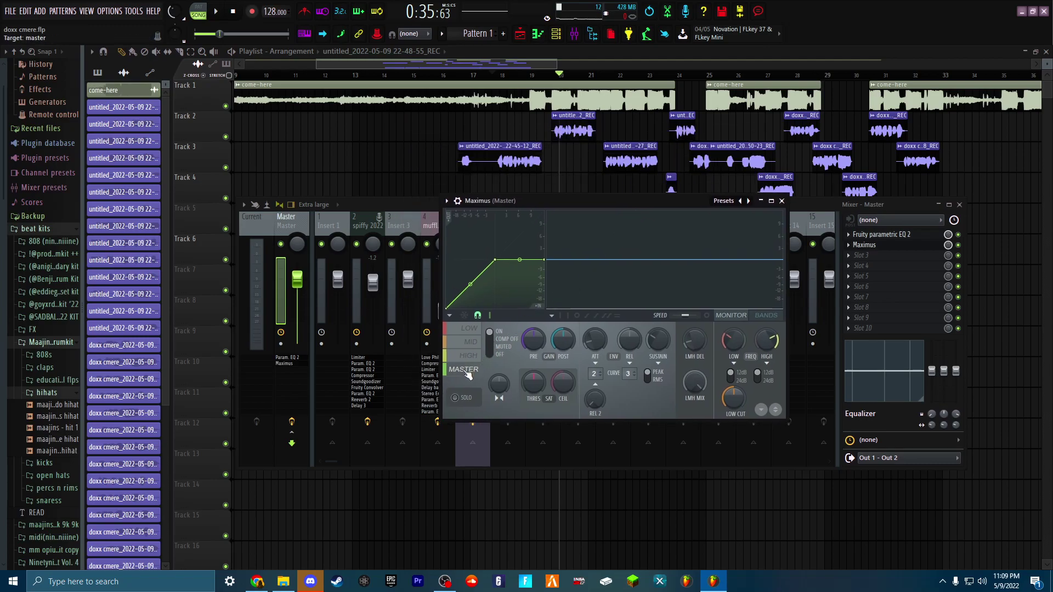
pyautogui.moveTo(558, 198); pyautogui.dragTo(558, 187)
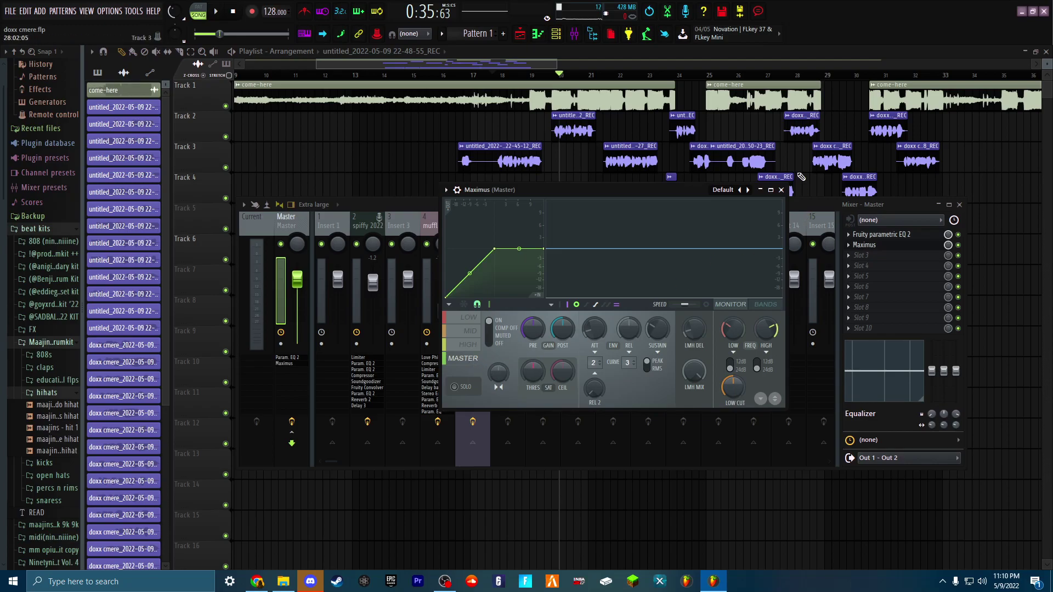
# Close Maximus, delete the stray Track 4 clip, and bring the mixer back to the front
pyautogui.click(783, 190)
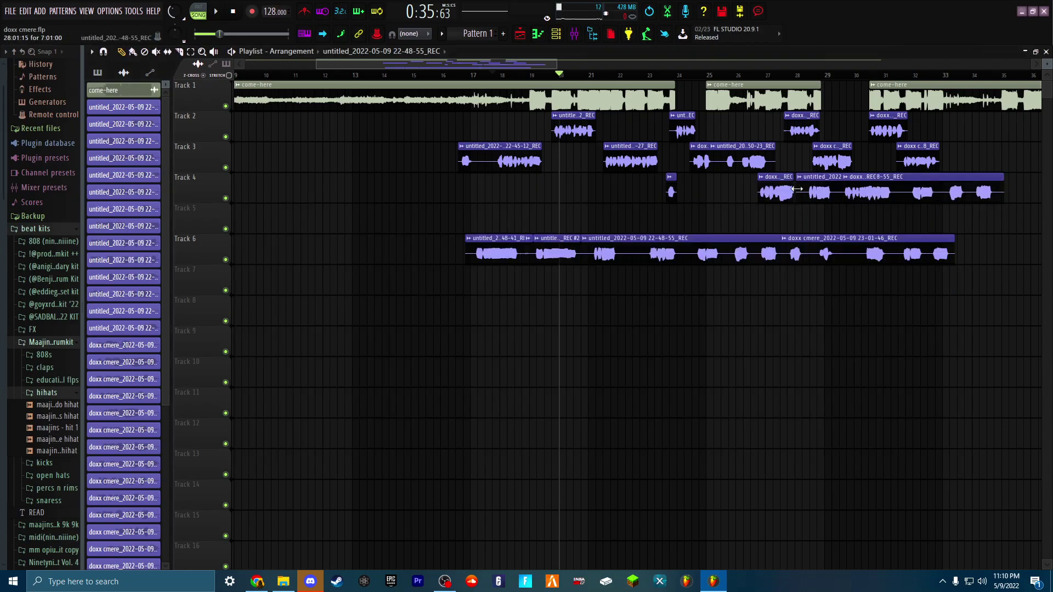
pyautogui.rightClick(794, 179)
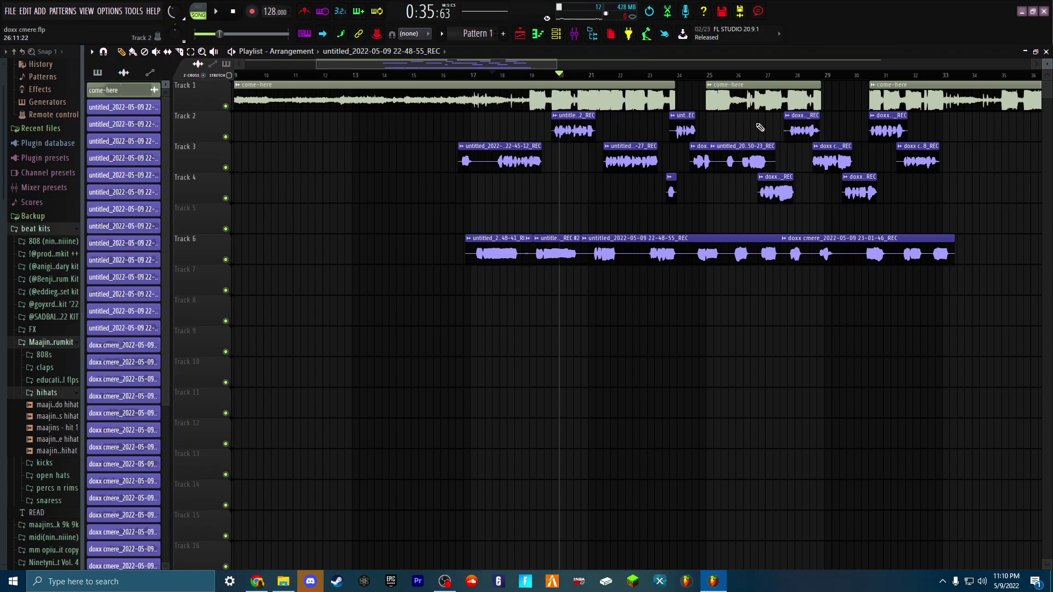
pyautogui.click(573, 34)
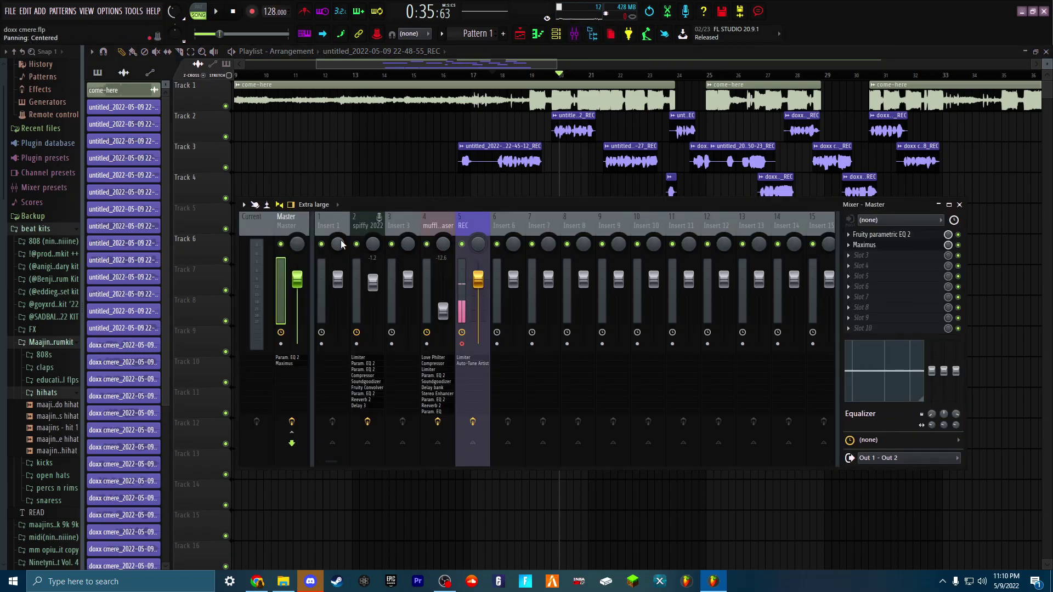
pyautogui.click(522, 76)
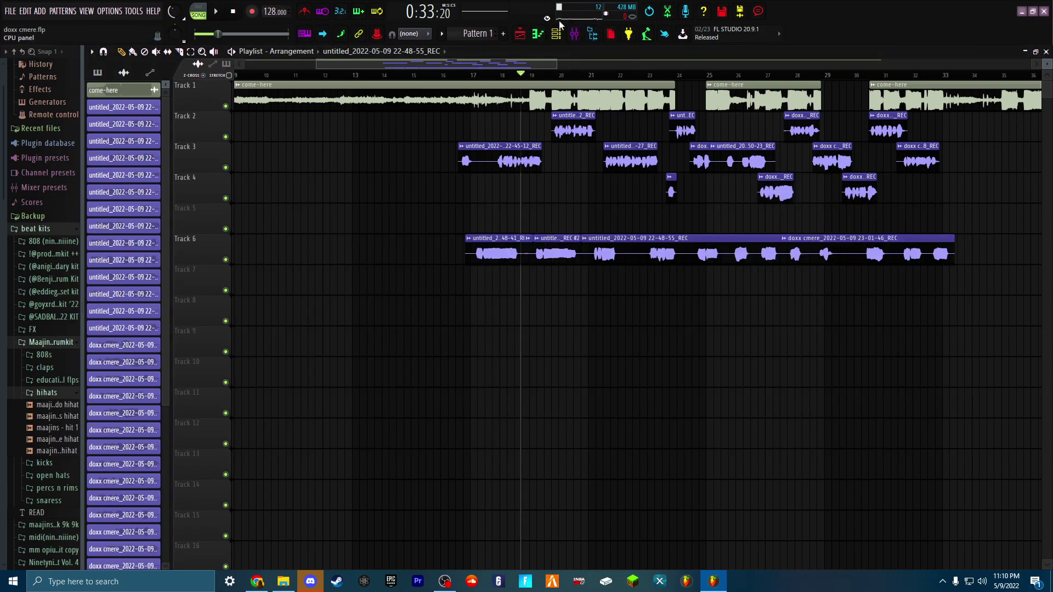
pyautogui.click(574, 34)
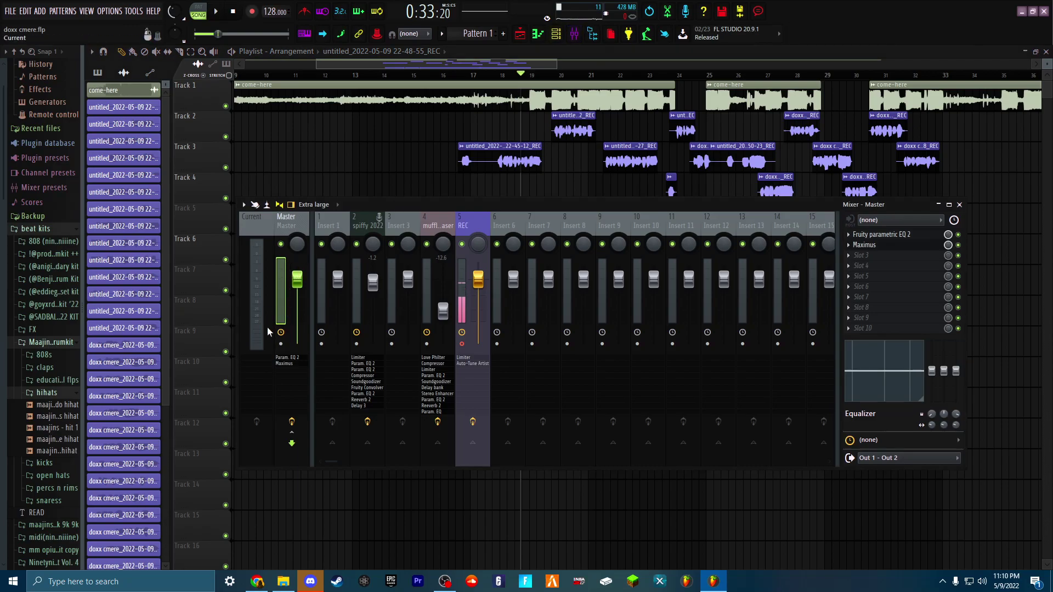
# Select the Current mixer strip and play the song, stopping at 0:43:37
pyautogui.click(254, 318)
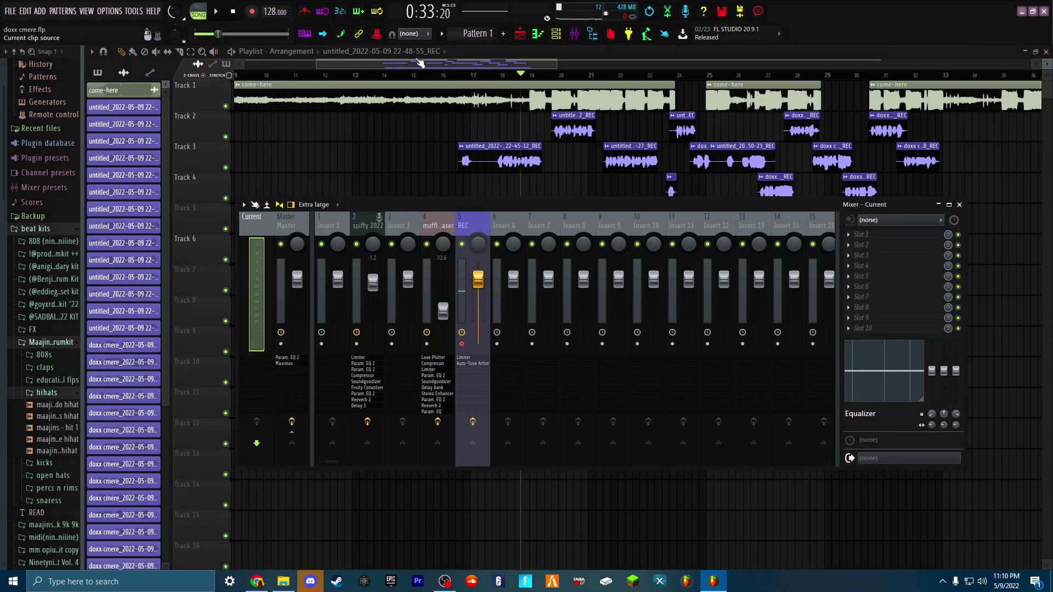
pyautogui.press('space')
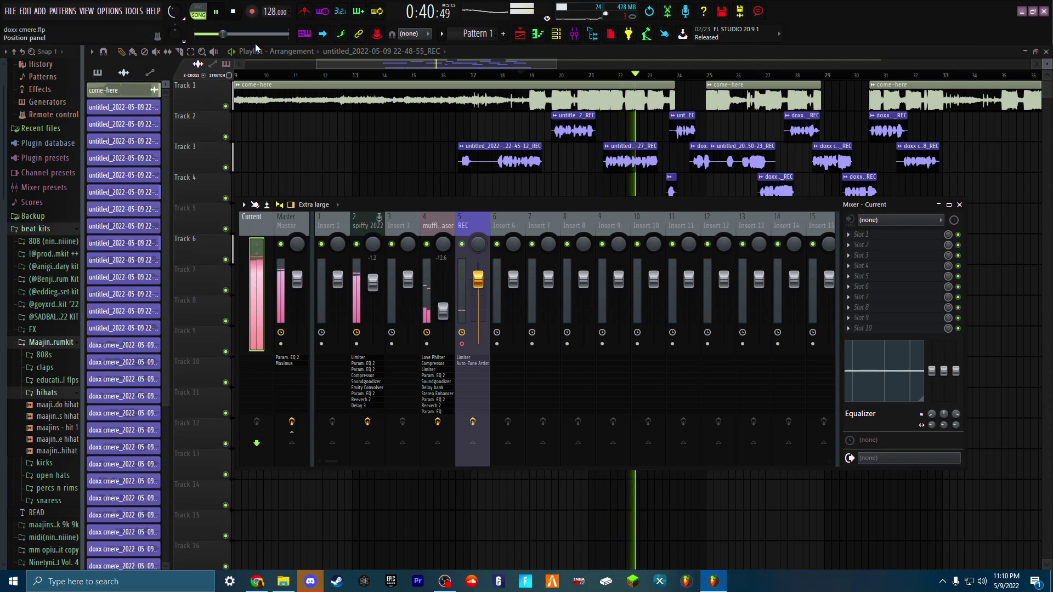
pyautogui.click(212, 14)
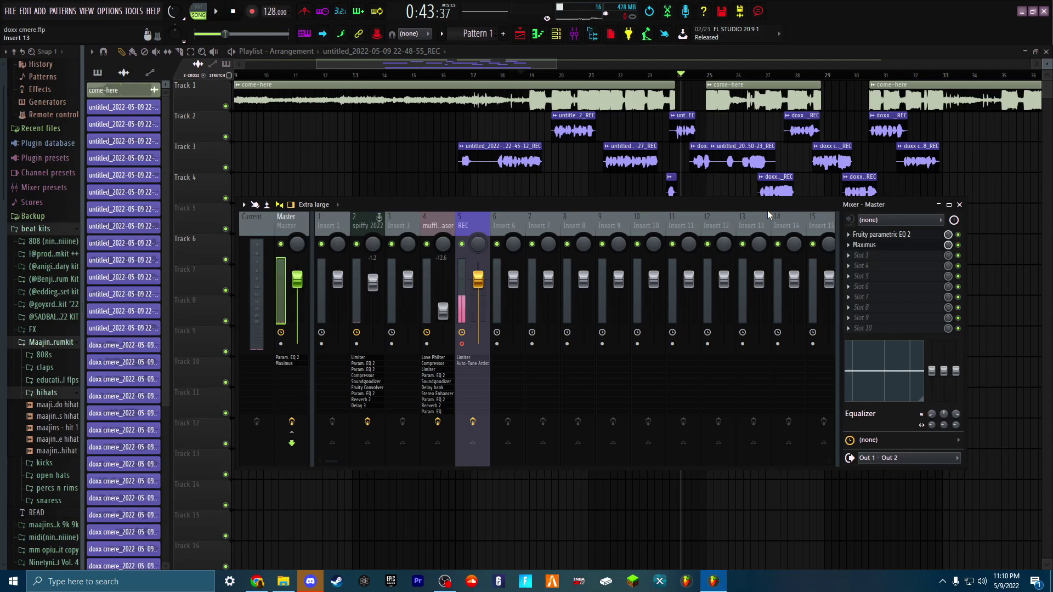
# Check the master's Maximus and Parametric EQ 2 settings, then hide the mixer to show the playlist
pyautogui.click(866, 247)
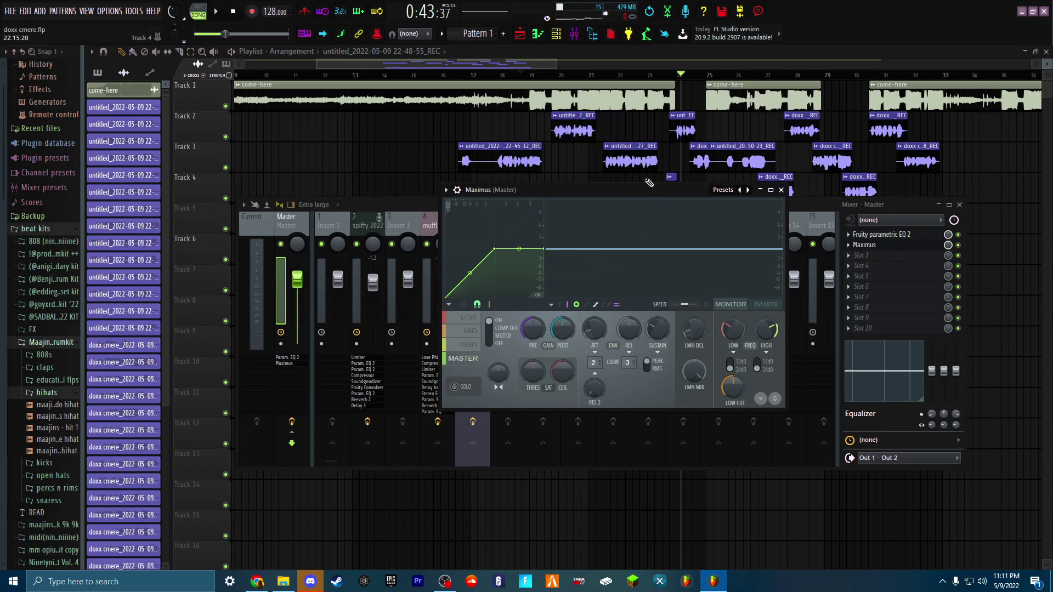
pyautogui.click(781, 190)
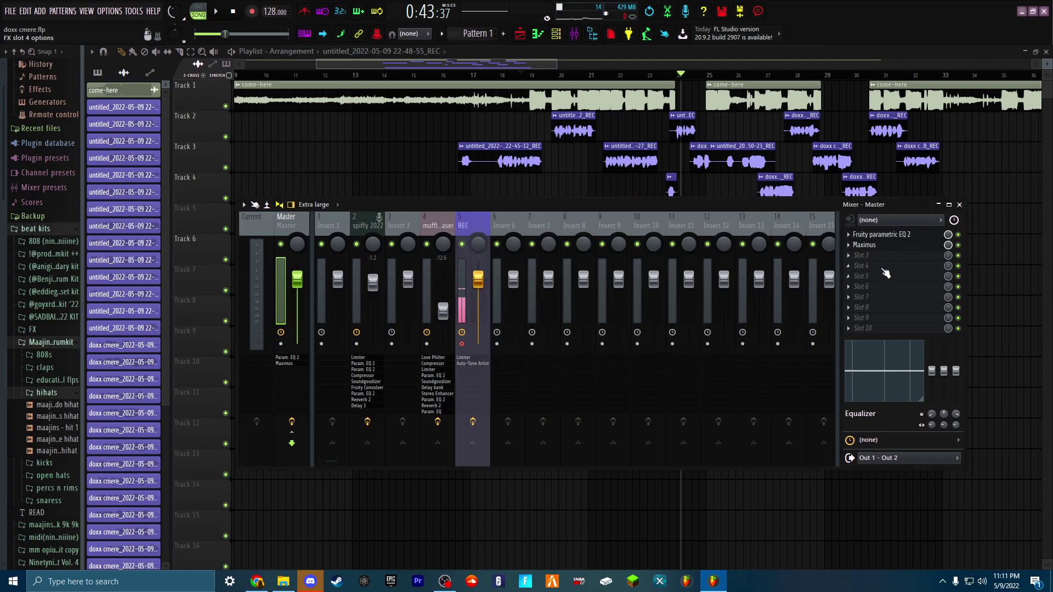
pyautogui.click(882, 235)
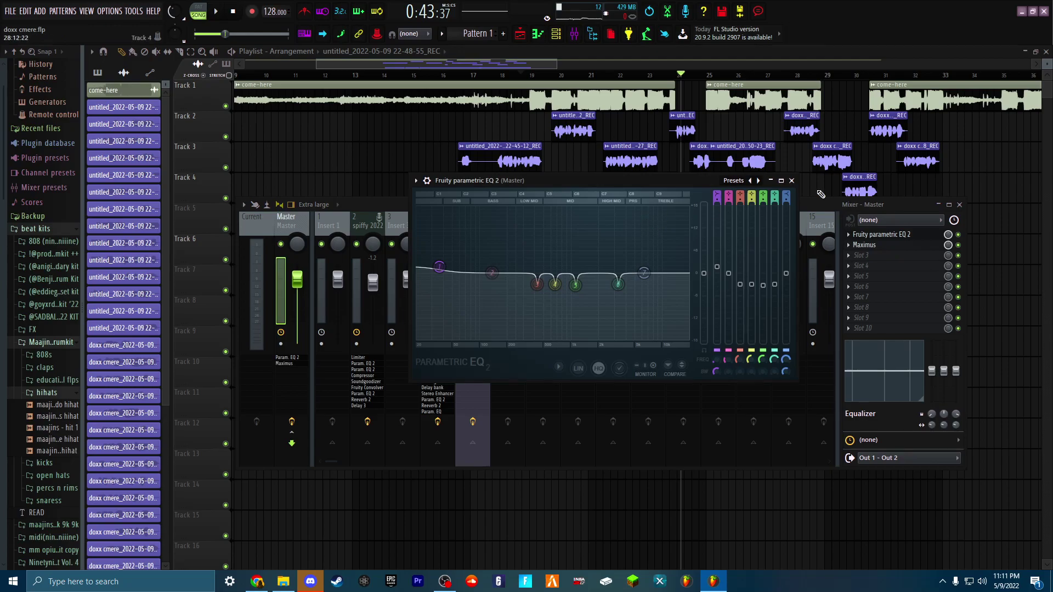
pyautogui.click(791, 180)
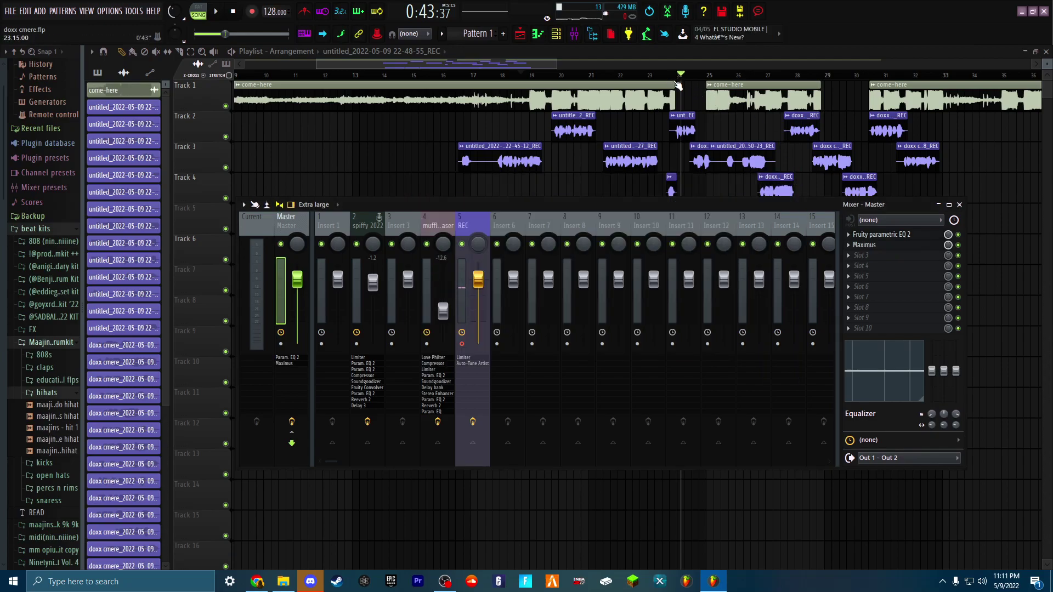
pyautogui.press('F9')
pyautogui.moveTo(546, 60); pyautogui.dragTo(374, 132)
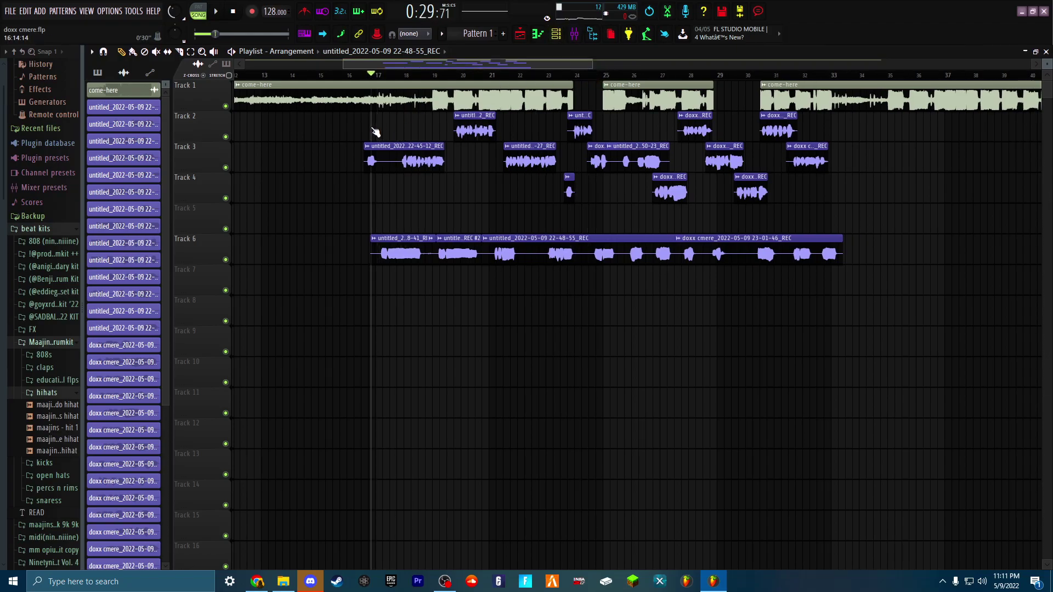
# Put Fruity Stereo Enhancer in Master slot 3 with 11% stereo separation and 27% mix
pyautogui.click(574, 33)
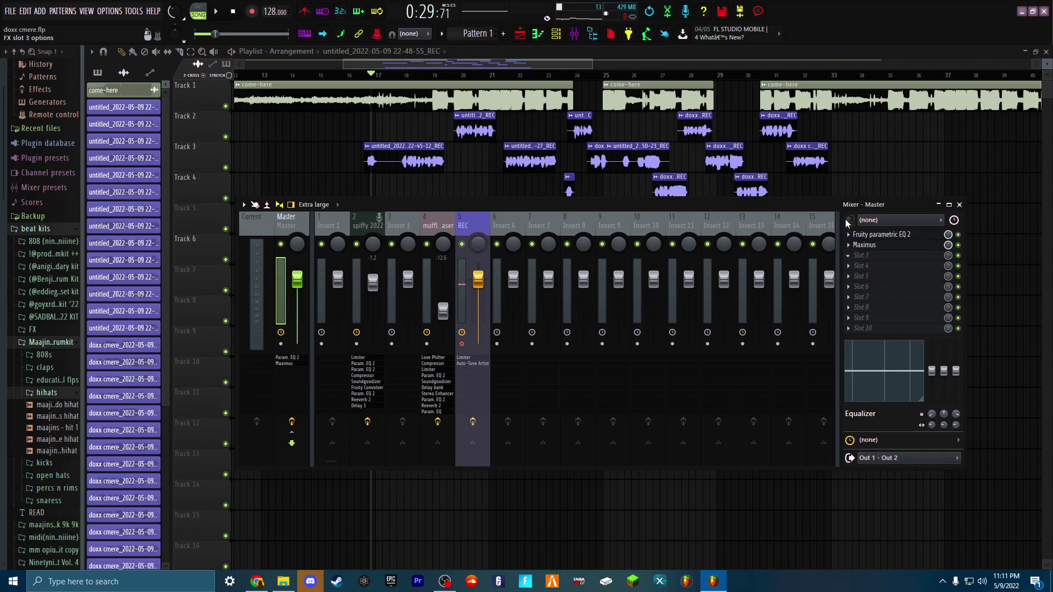
pyautogui.click(816, 114)
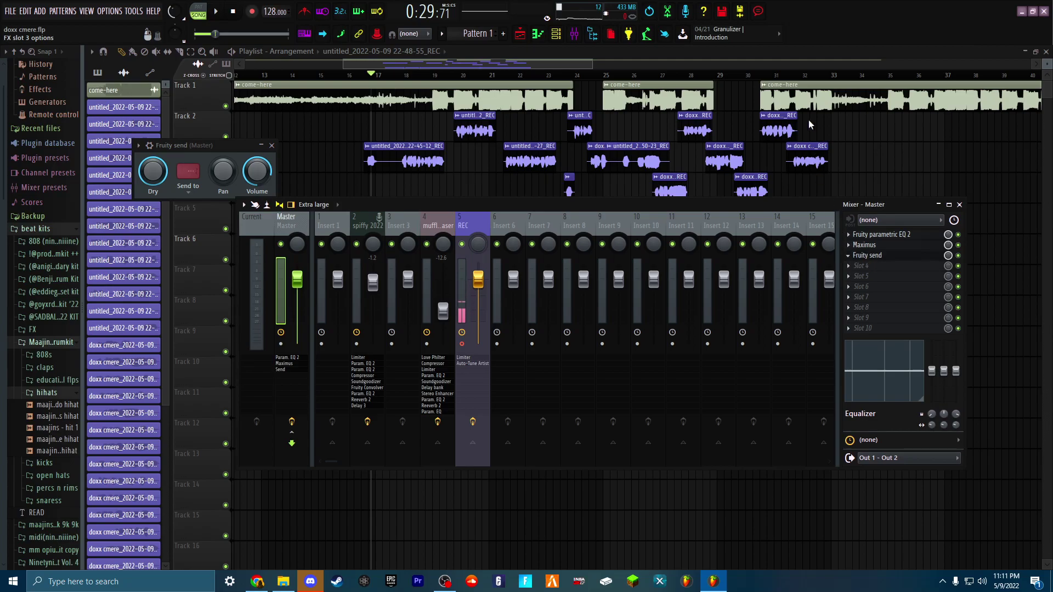
pyautogui.hotkey('ctrl', 'z')
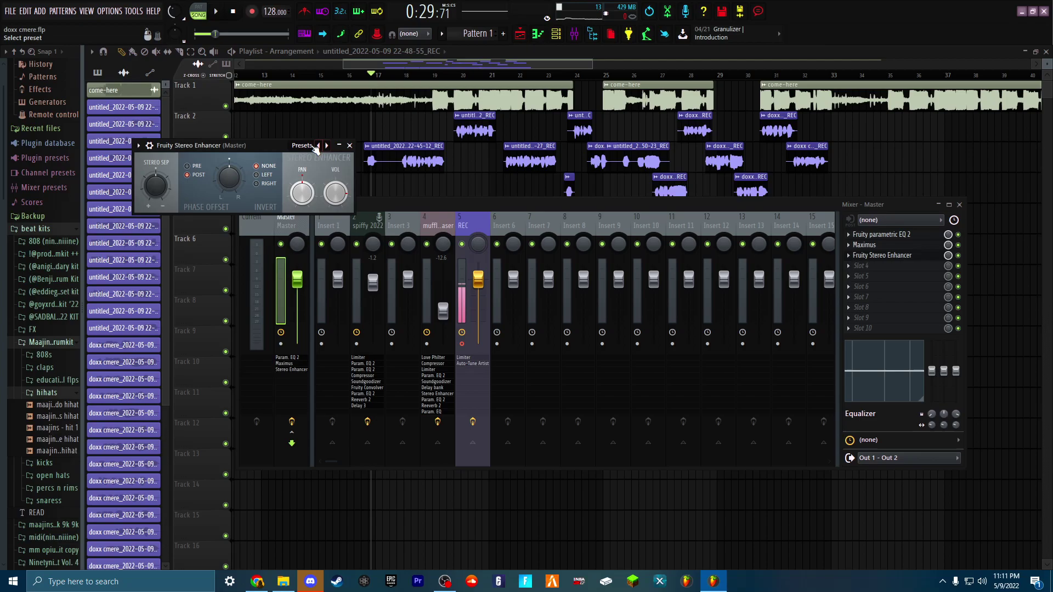
pyautogui.moveTo(258, 146); pyautogui.dragTo(631, 251)
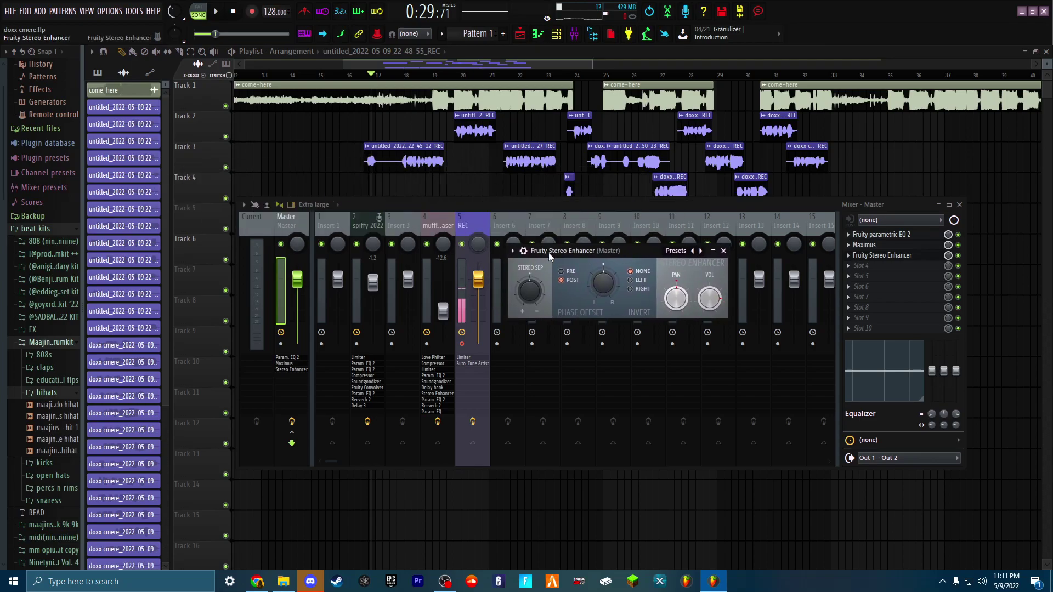
pyautogui.moveTo(532, 291); pyautogui.dragTo(532, 285)
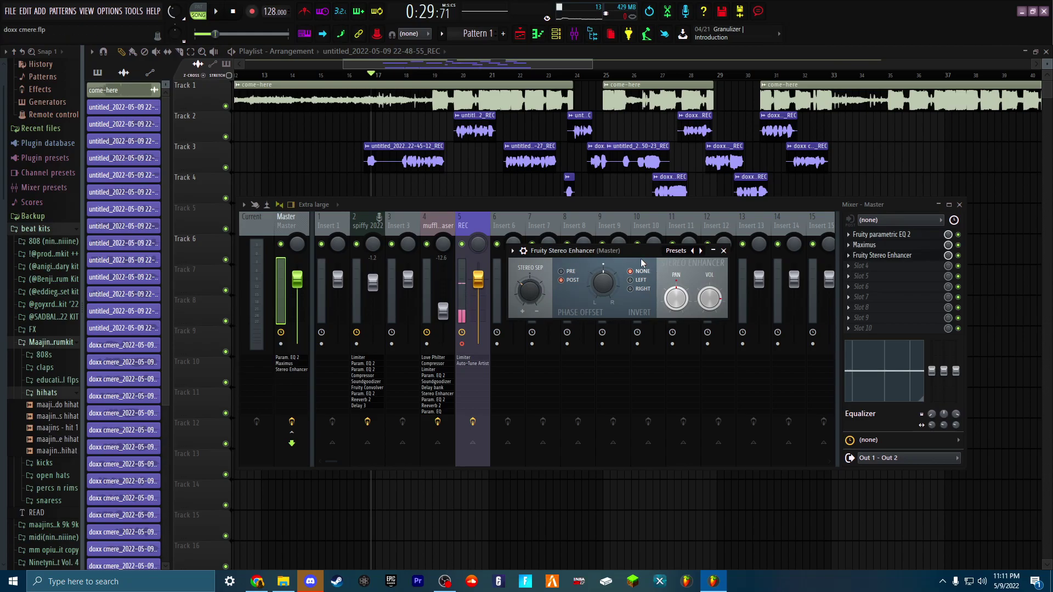
pyautogui.click(723, 251)
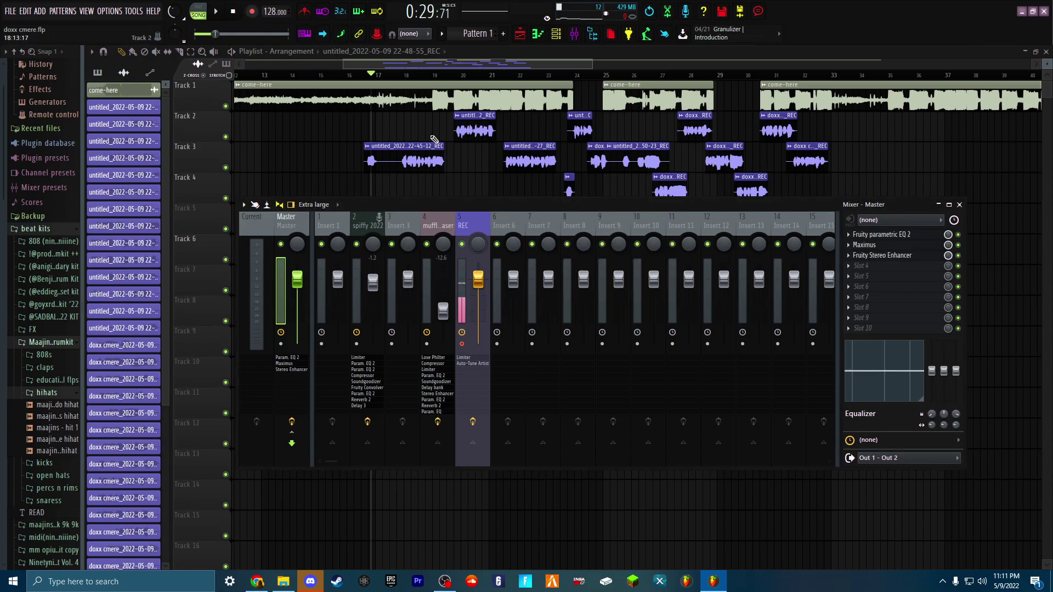
pyautogui.moveTo(949, 260); pyautogui.dragTo(949, 288)
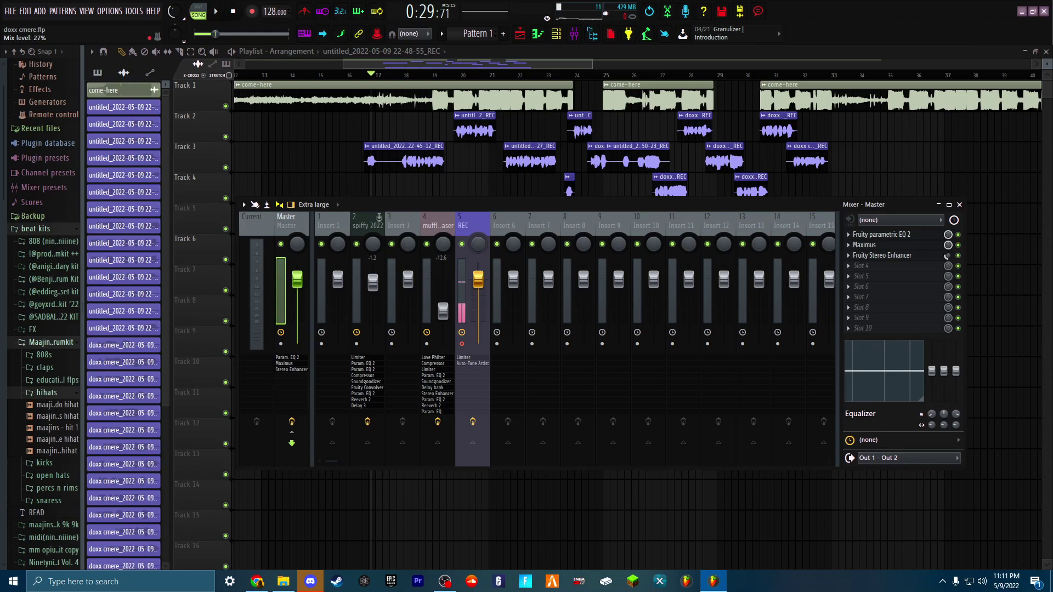
# Close the mixer and move the song position slightly earlier in the playlist
pyautogui.click(959, 205)
pyautogui.moveTo(372, 78); pyautogui.dragTo(365, 77)
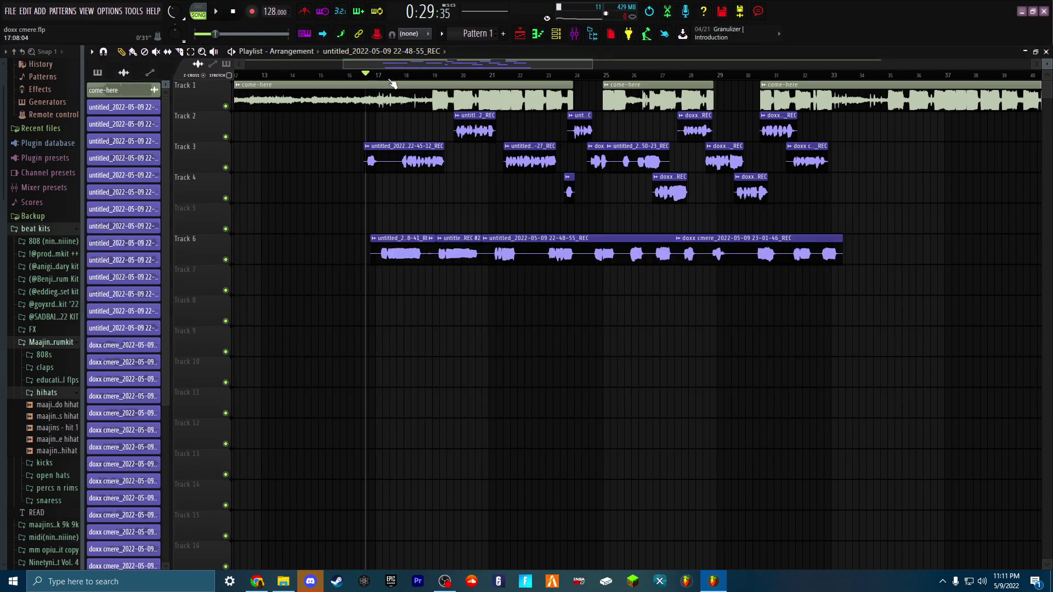
pyautogui.moveTo(592, 61); pyautogui.dragTo(603, 62)
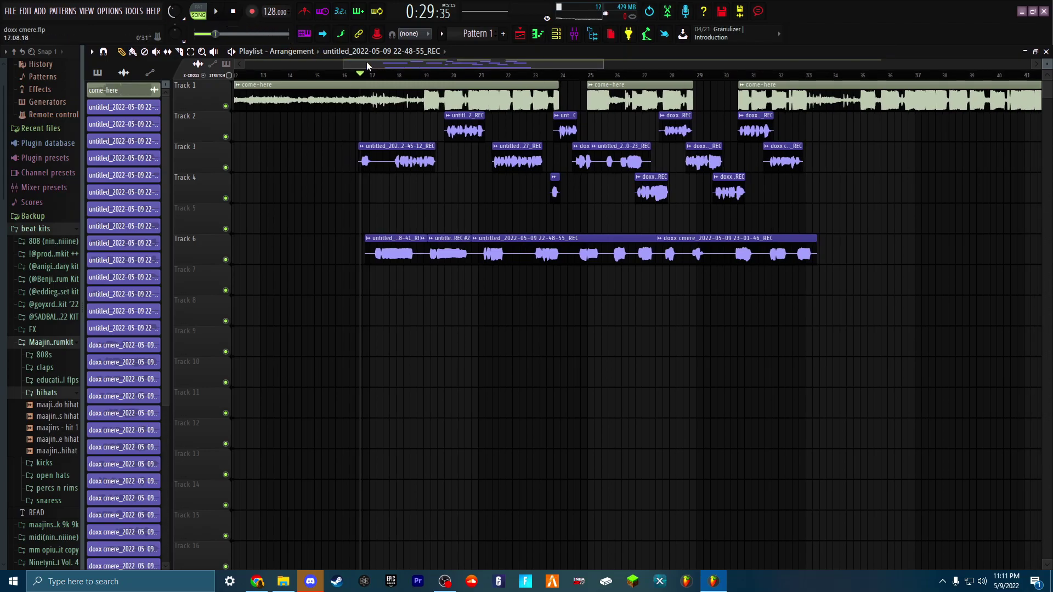
pyautogui.moveTo(342, 65); pyautogui.dragTo(336, 65)
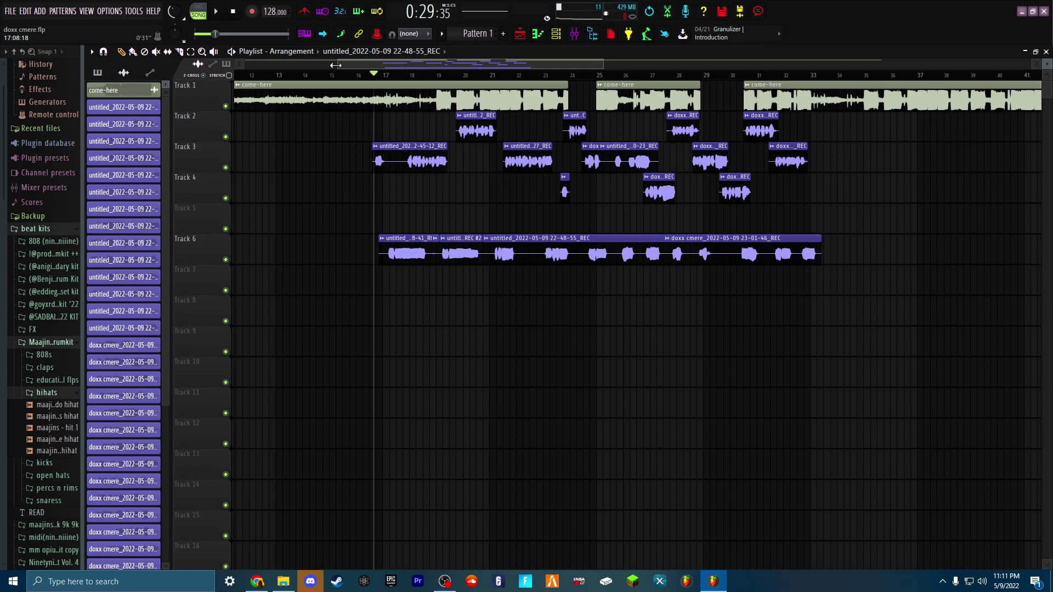
# Play the arrangement and briefly check the Master's Stereo Enhancer during playback
pyautogui.press('space')
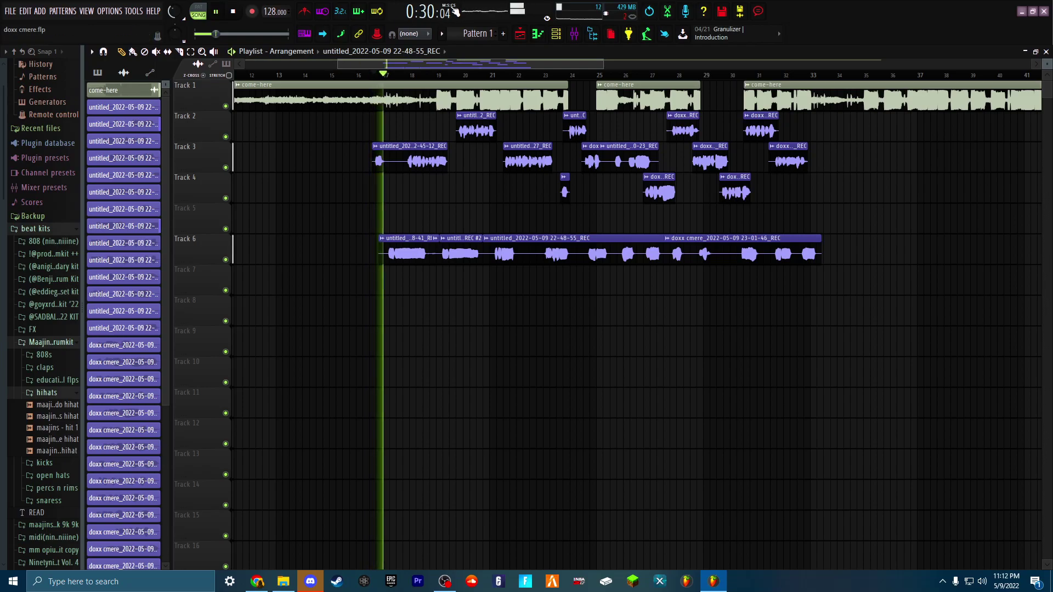
pyautogui.click(575, 34)
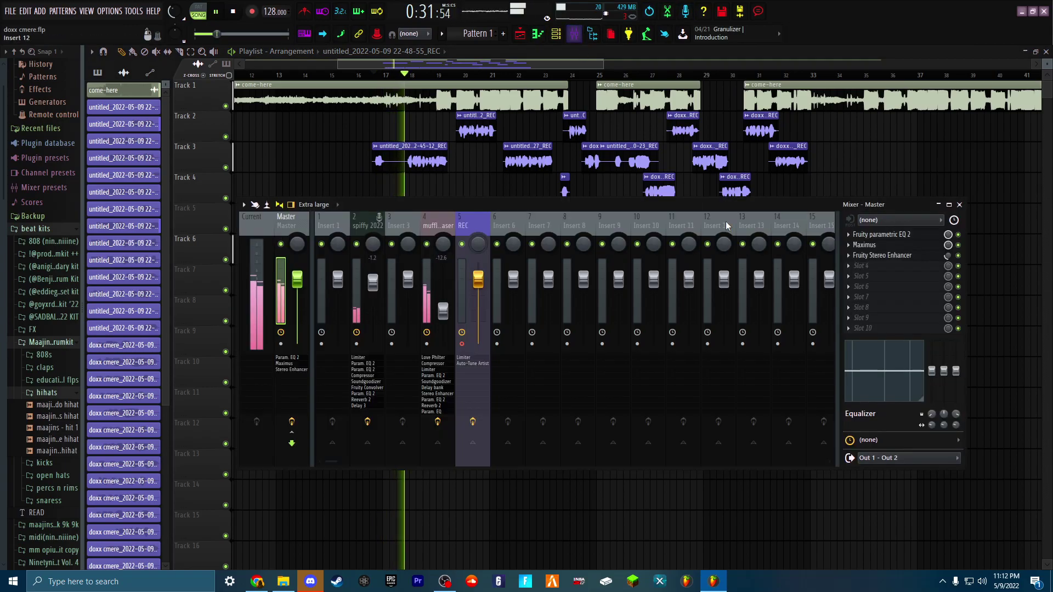
pyautogui.click(945, 257)
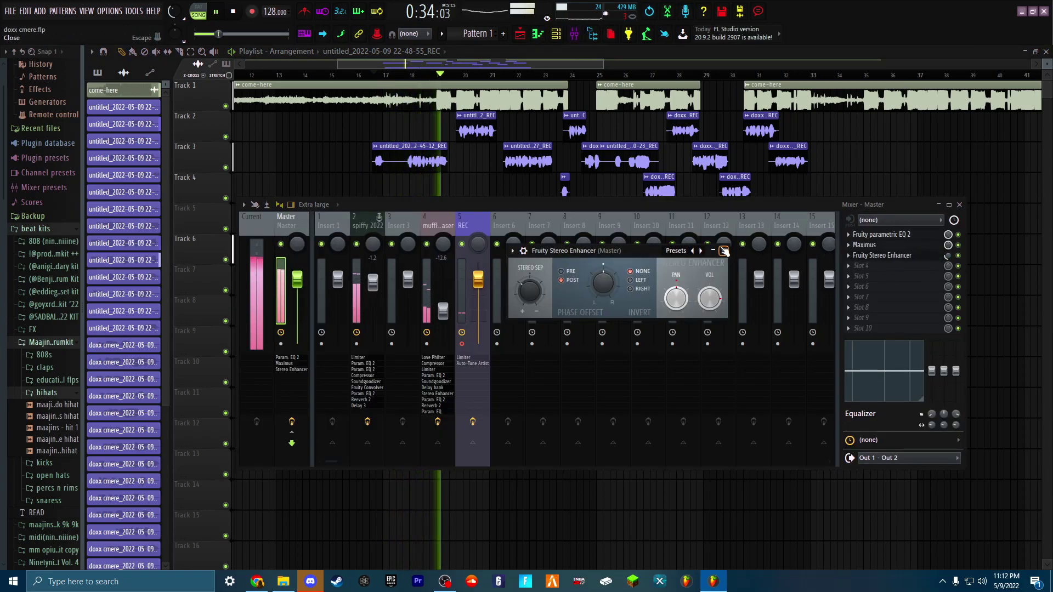
pyautogui.click(947, 257)
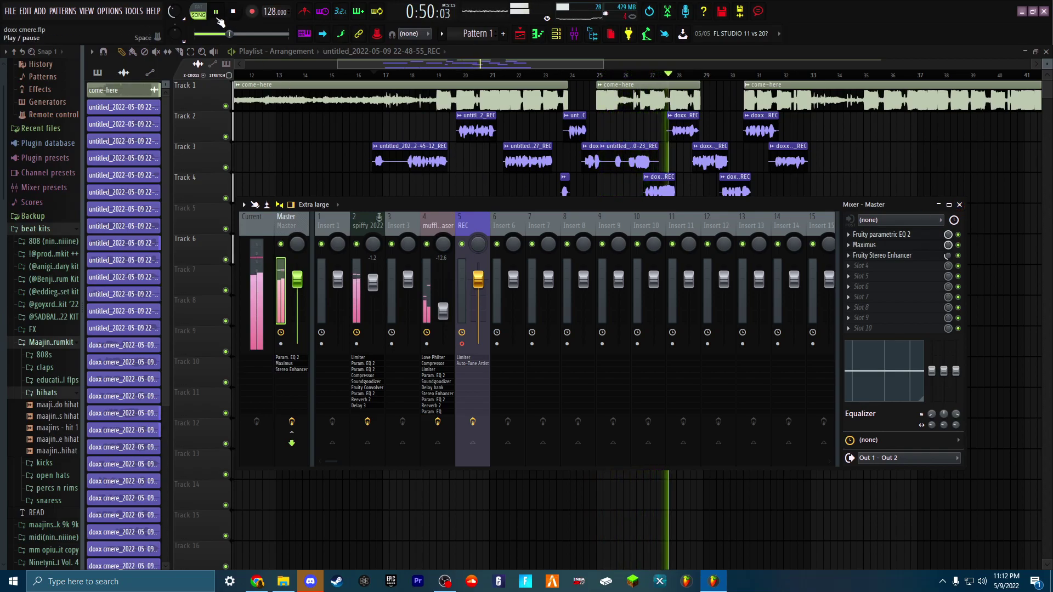
# Stop playback, then link Fresh Air's Mid Air and High Air and raise them to about 12
pyautogui.click(217, 16)
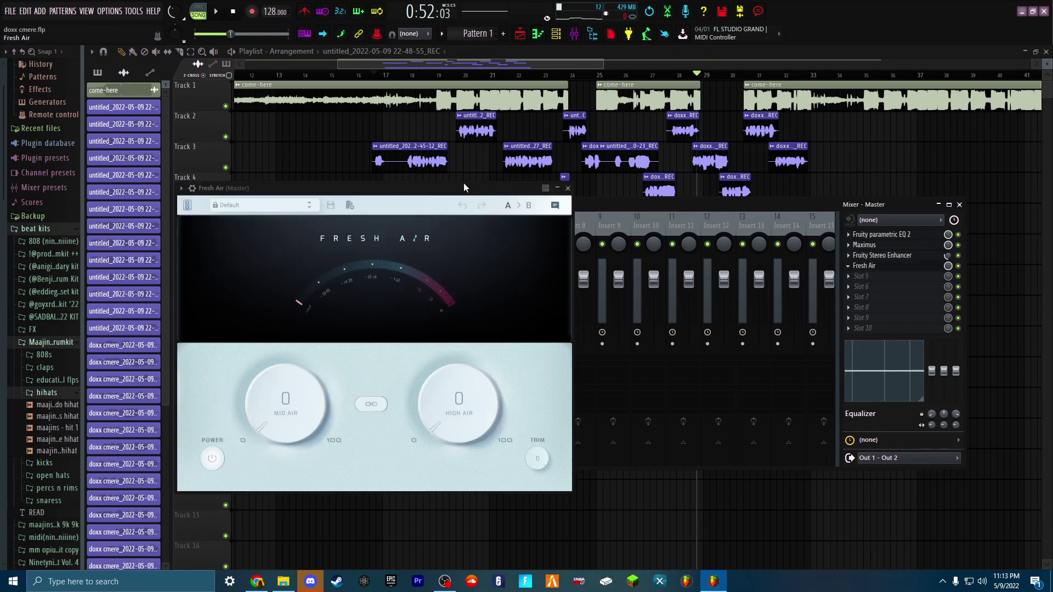
pyautogui.click(372, 404)
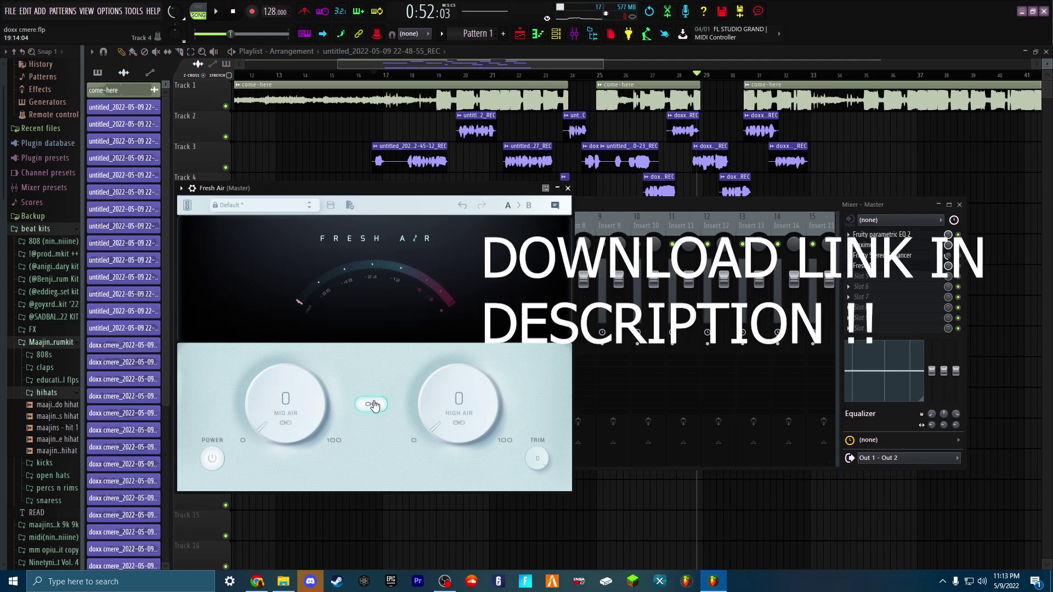
pyautogui.moveTo(478, 407)
pyautogui.mouseDown()
pyautogui.moveTo(465, 380)
pyautogui.moveTo(468, 394)
pyautogui.mouseUp()
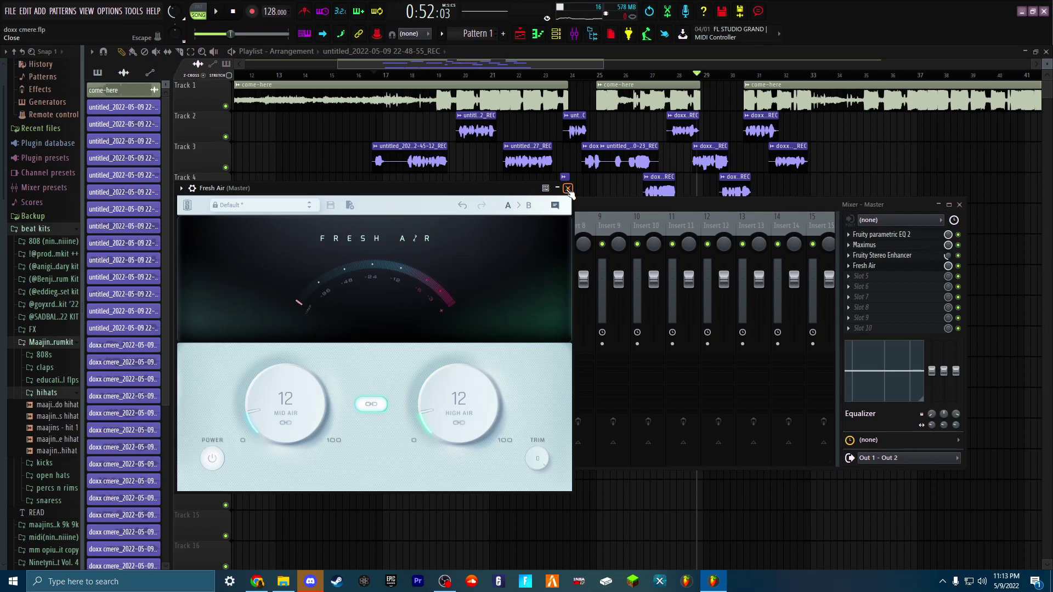
pyautogui.click(568, 189)
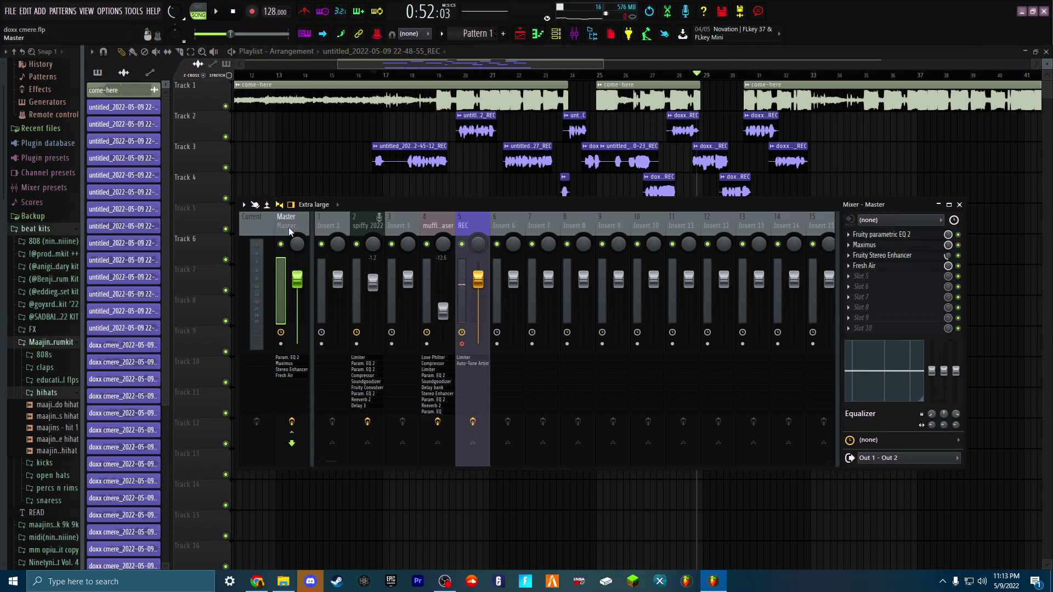
# Replay the song from around bar 16 with the mixer showing, pausing at 0:49:50
pyautogui.click(959, 204)
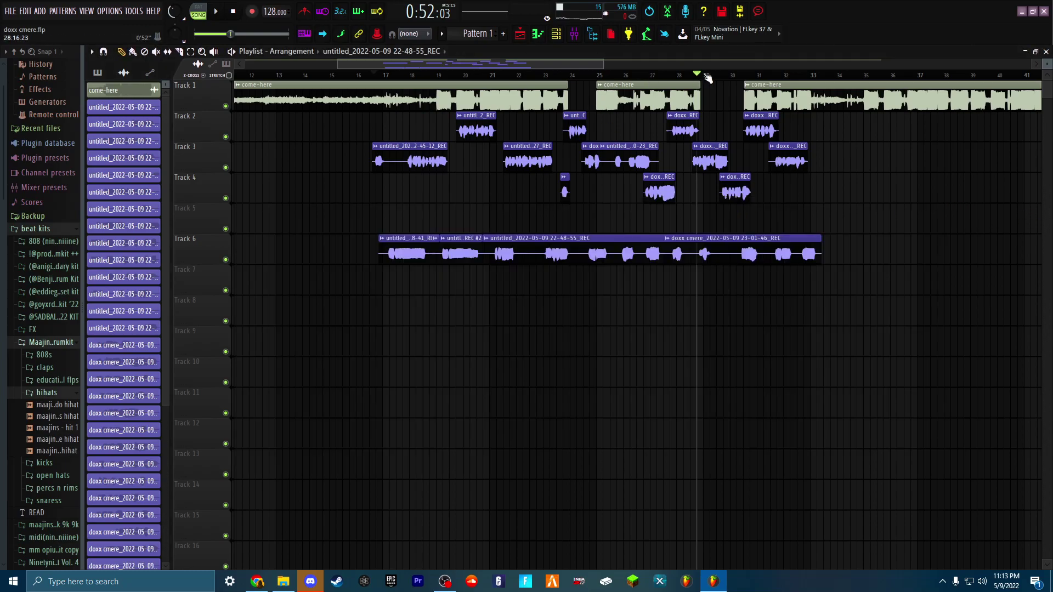
pyautogui.press('space')
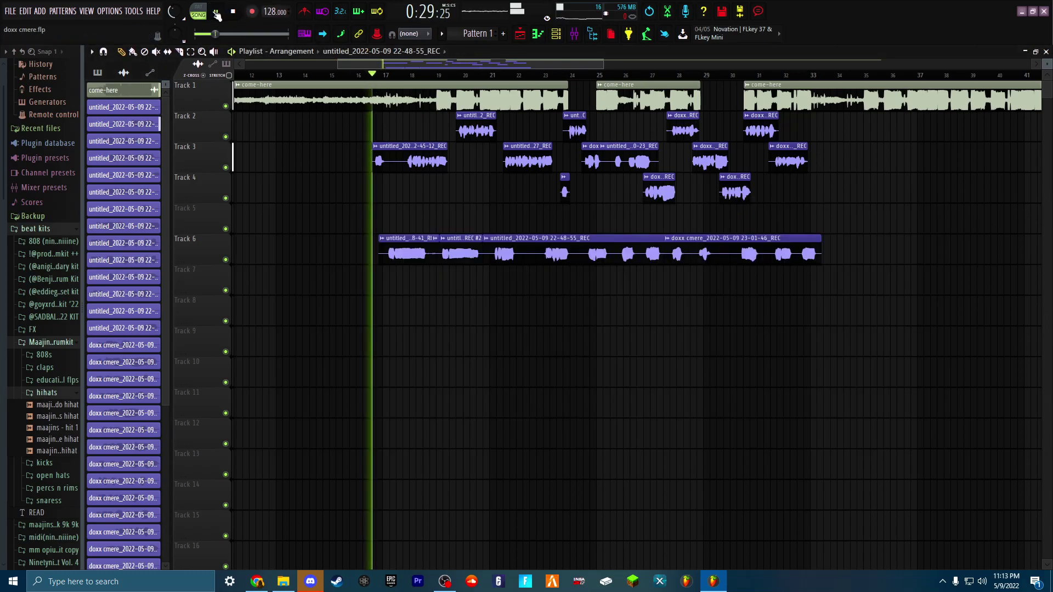
pyautogui.click(216, 12)
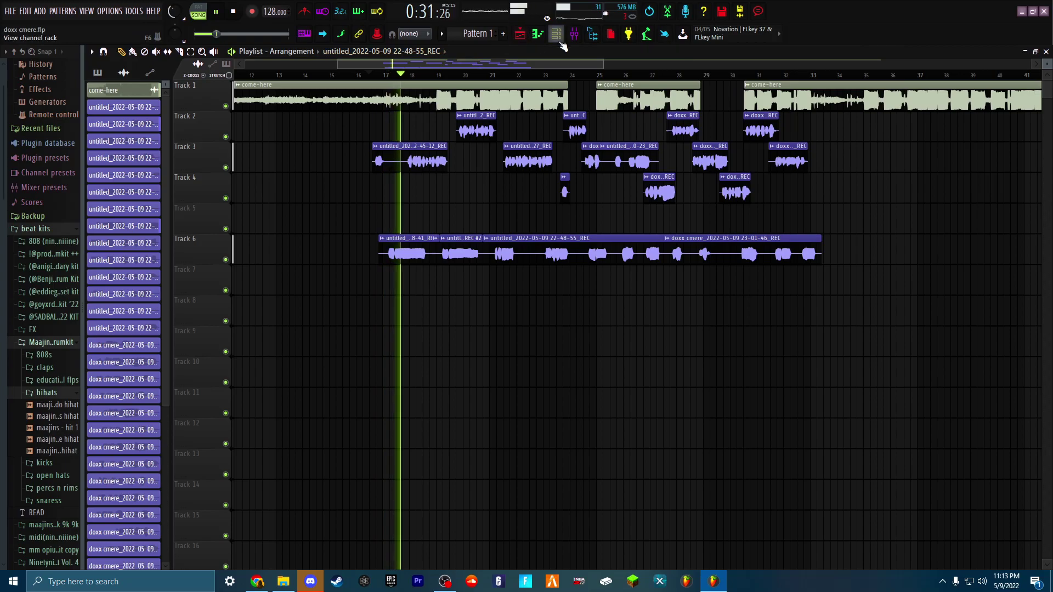
pyautogui.click(574, 34)
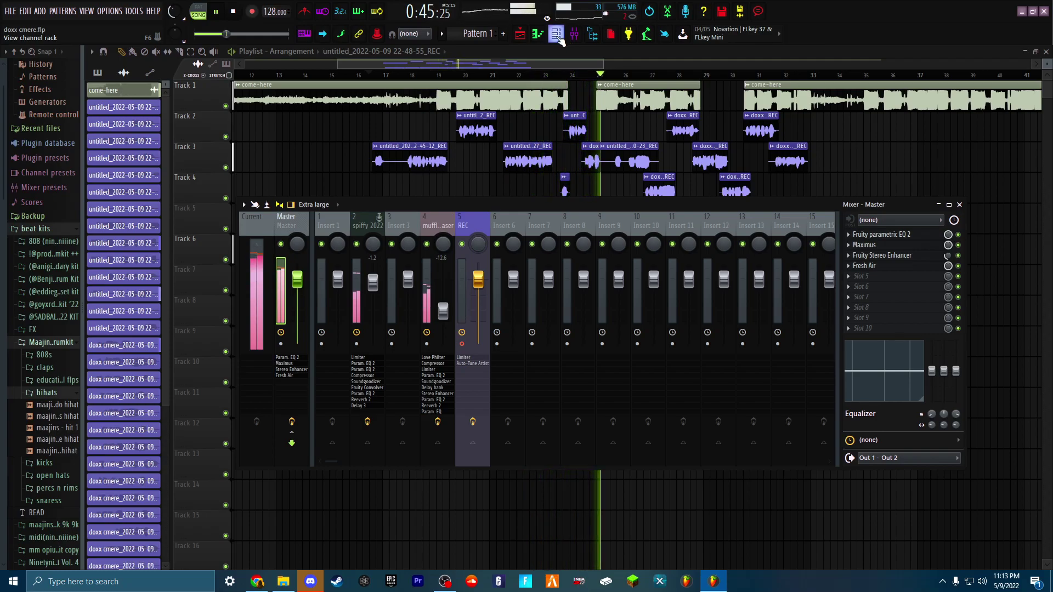
pyautogui.click(216, 15)
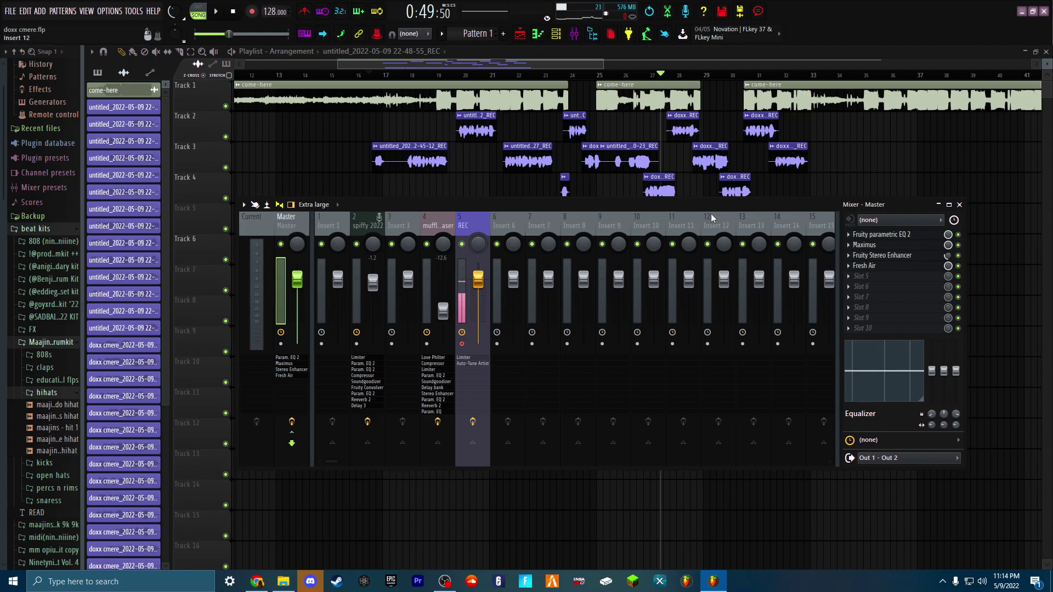
pyautogui.click(888, 235)
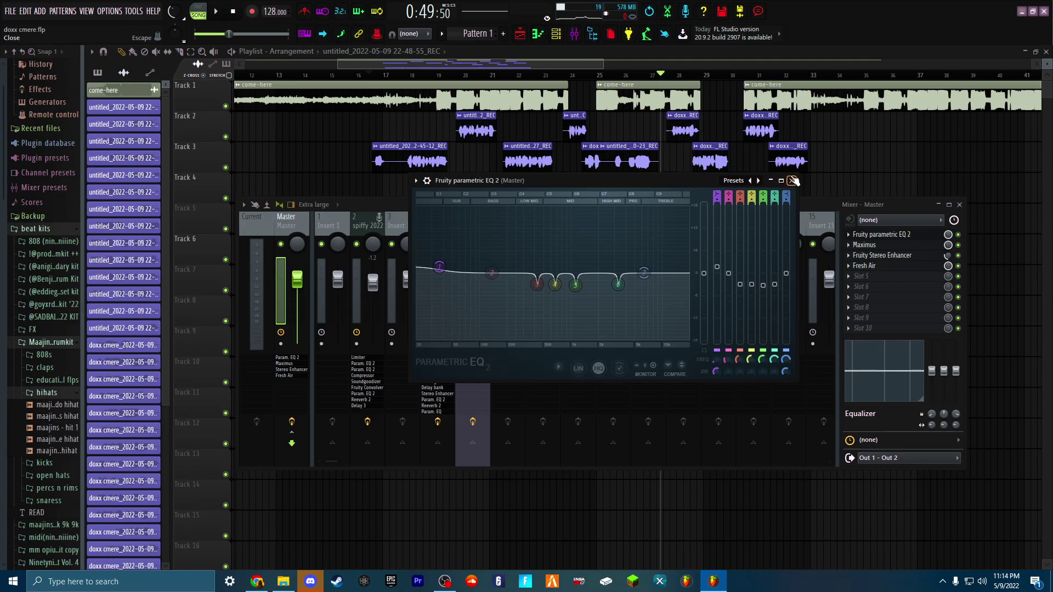
pyautogui.click(793, 180)
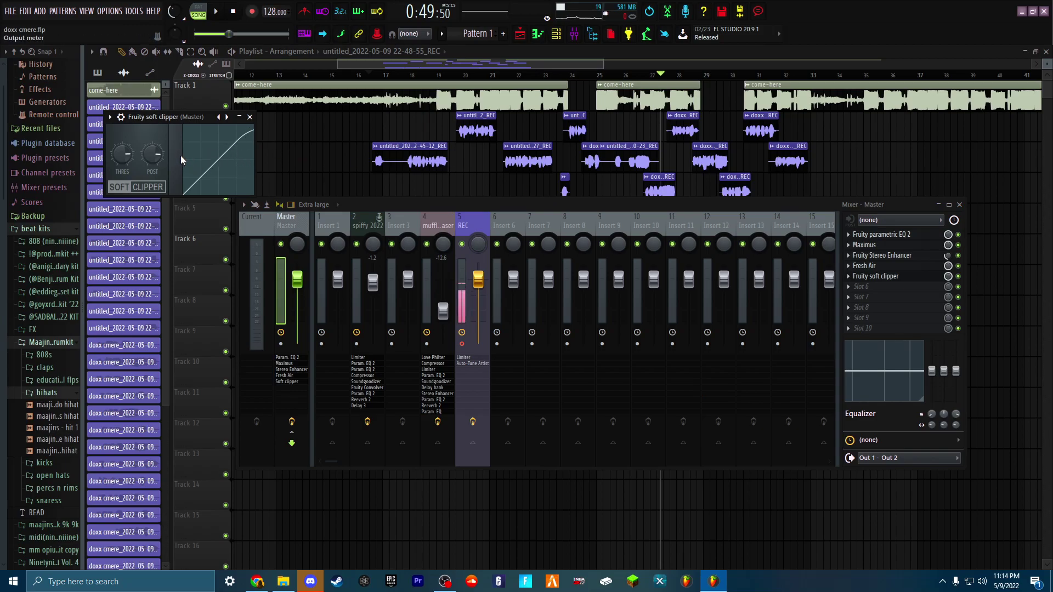
pyautogui.click(250, 117)
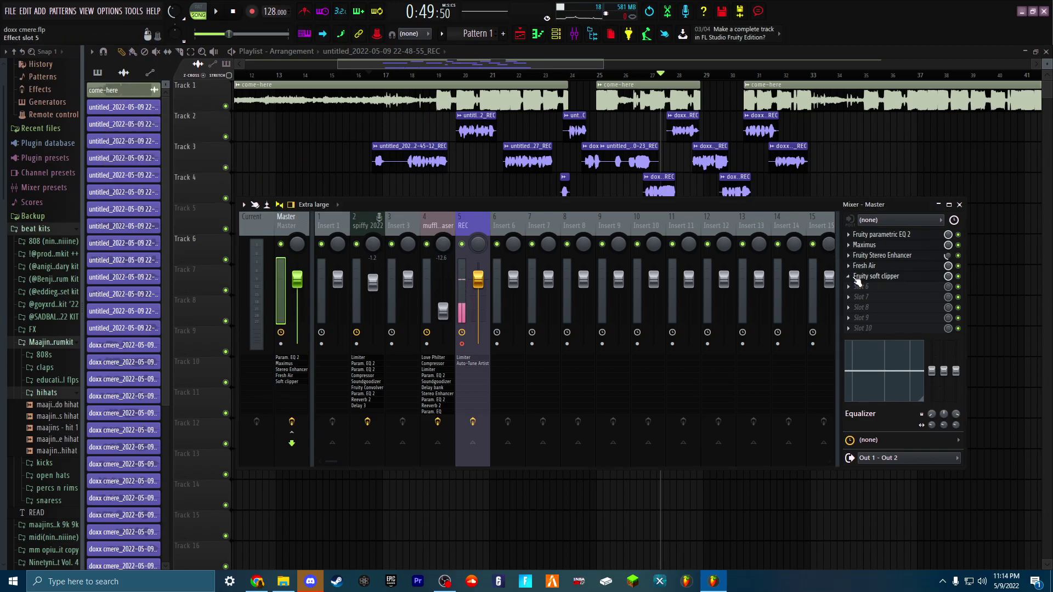
pyautogui.press('Delete')
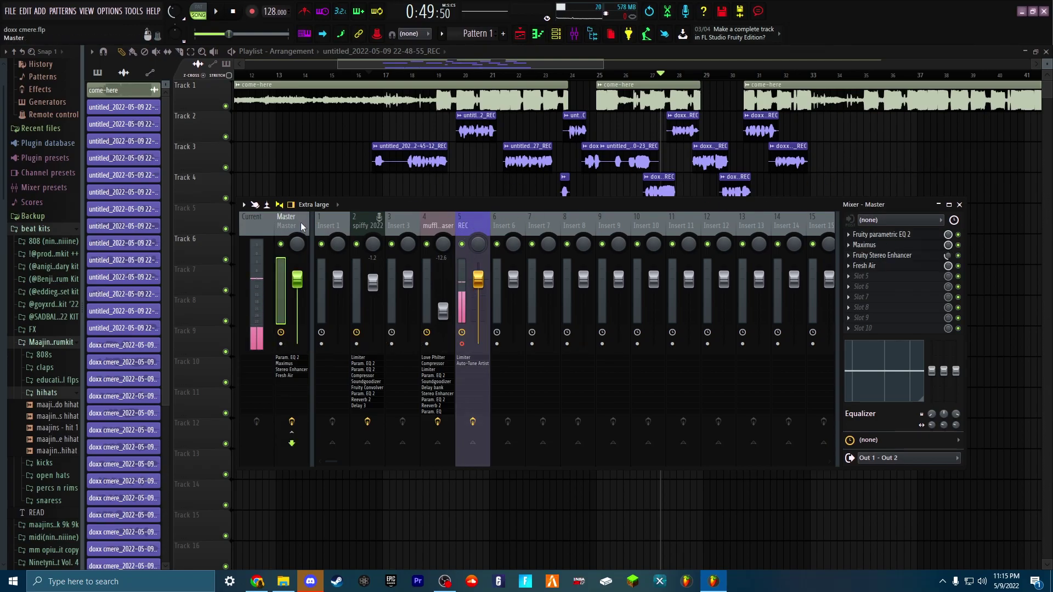
# Compare the REC and muffled phaser insert chains, ending on REC's Fruity Limiter and Auto-Tune Artist
pyautogui.click(472, 225)
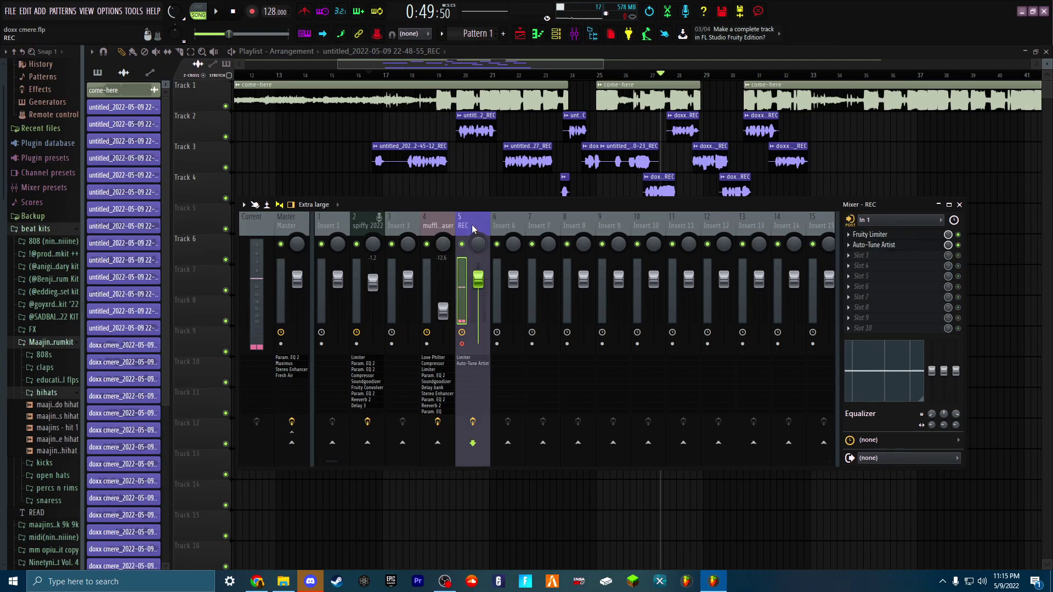
pyautogui.click(441, 220)
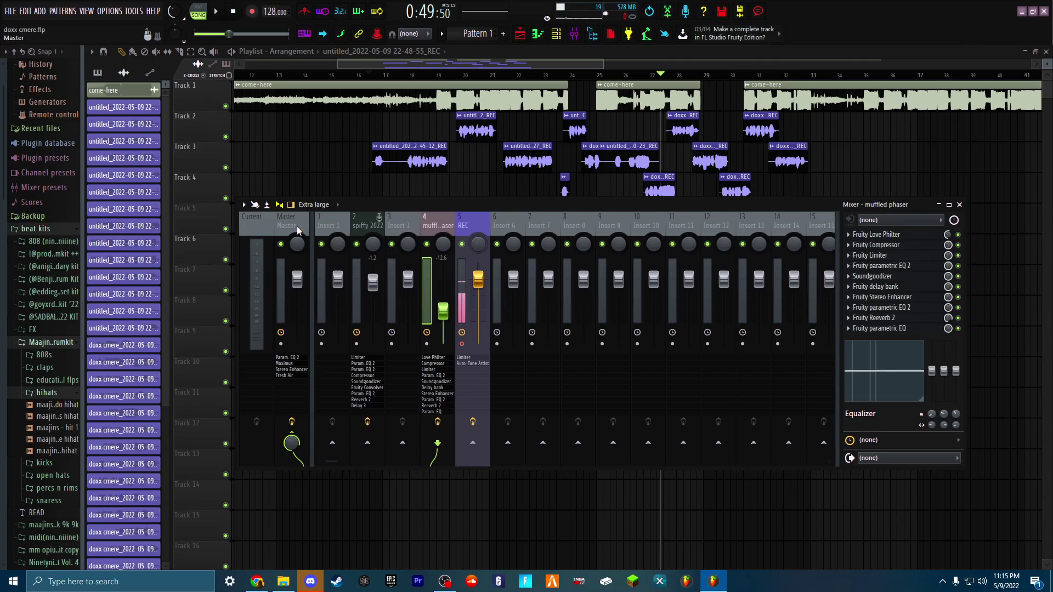
pyautogui.click(479, 220)
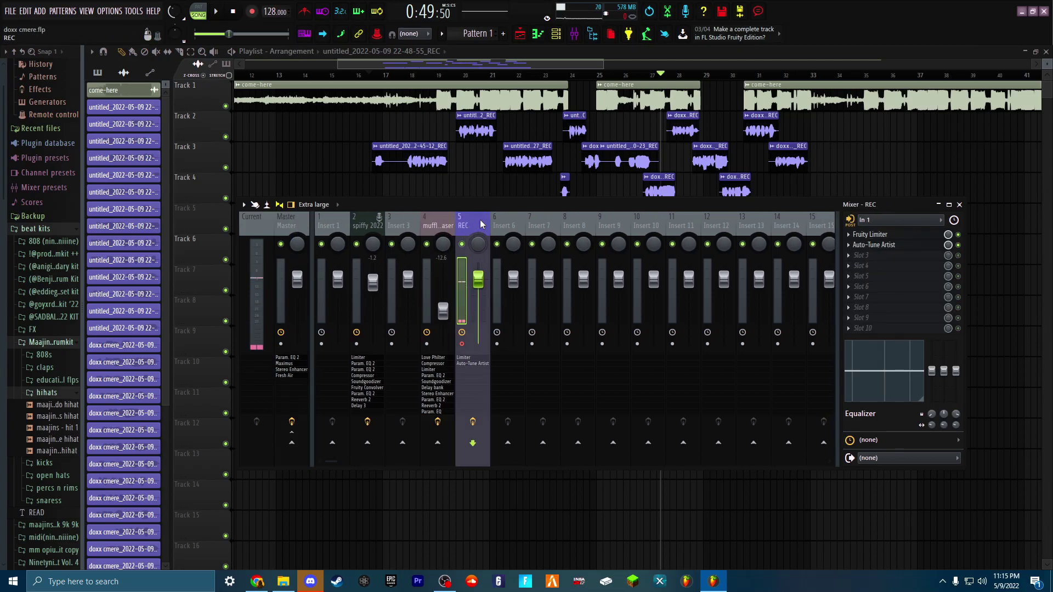